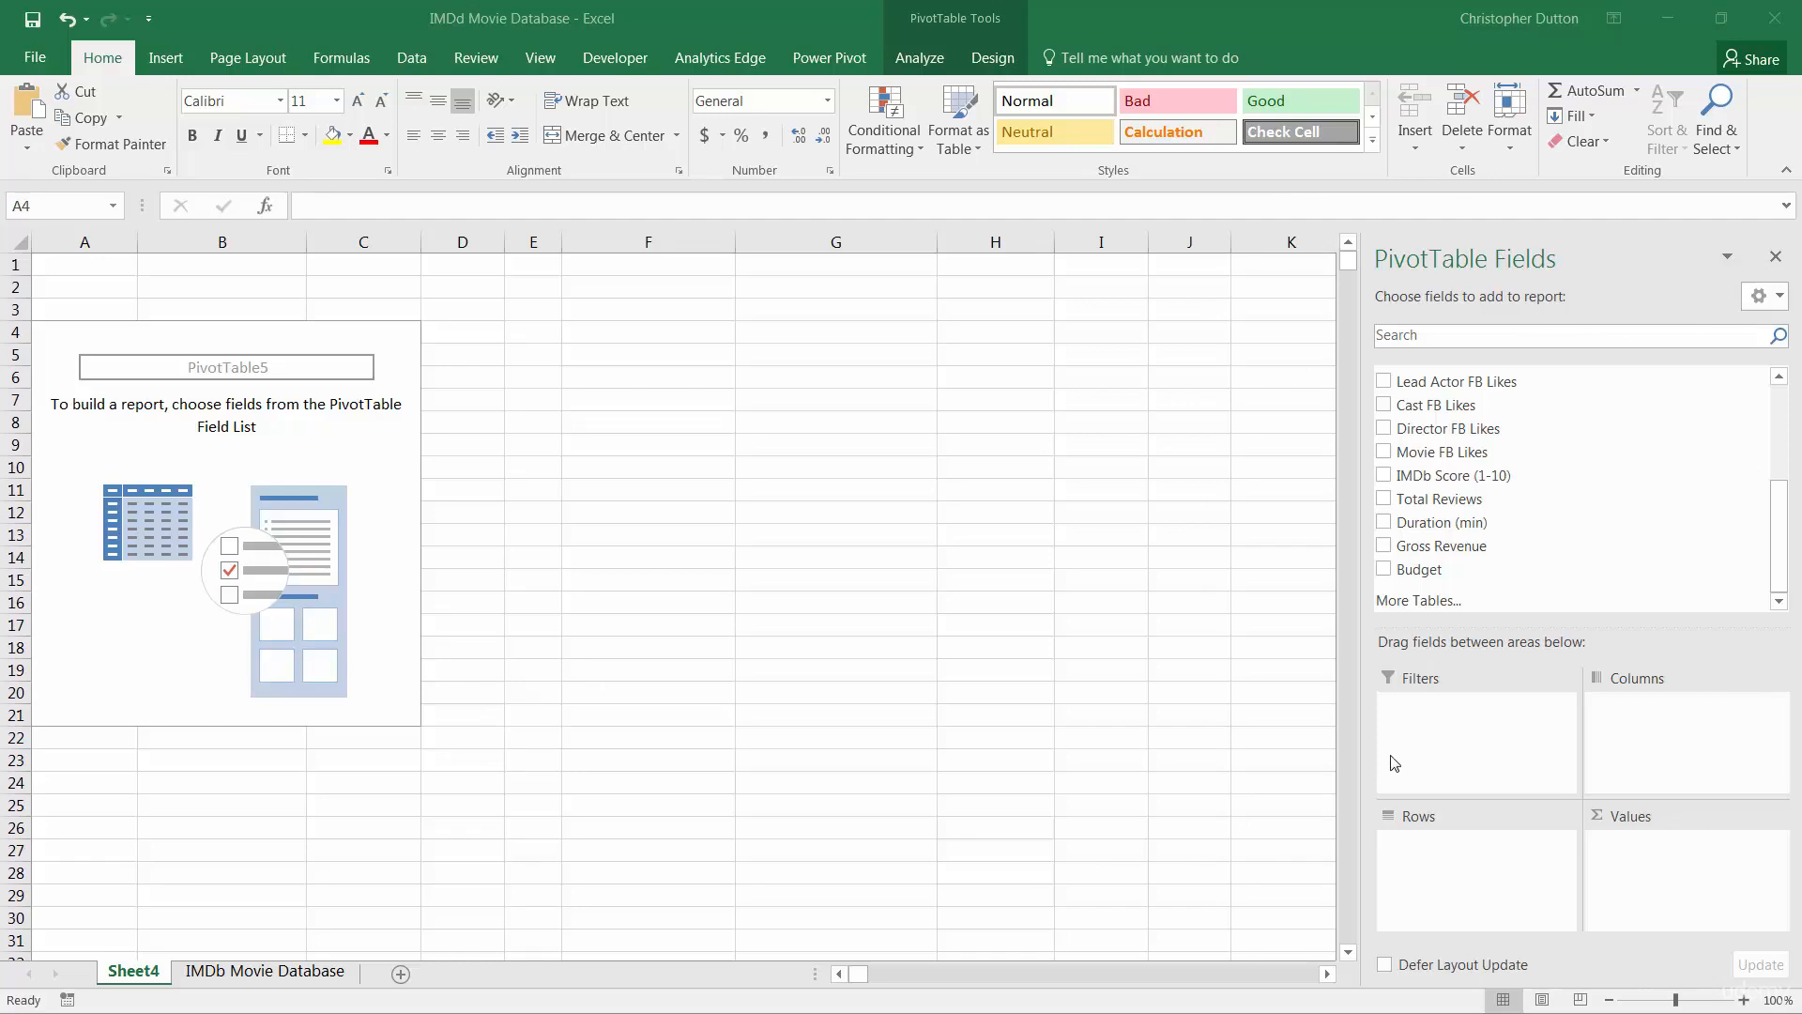
Step: Rename the pivot table's worksheet as Pivot
double_click(131, 972)
text(Pivot)
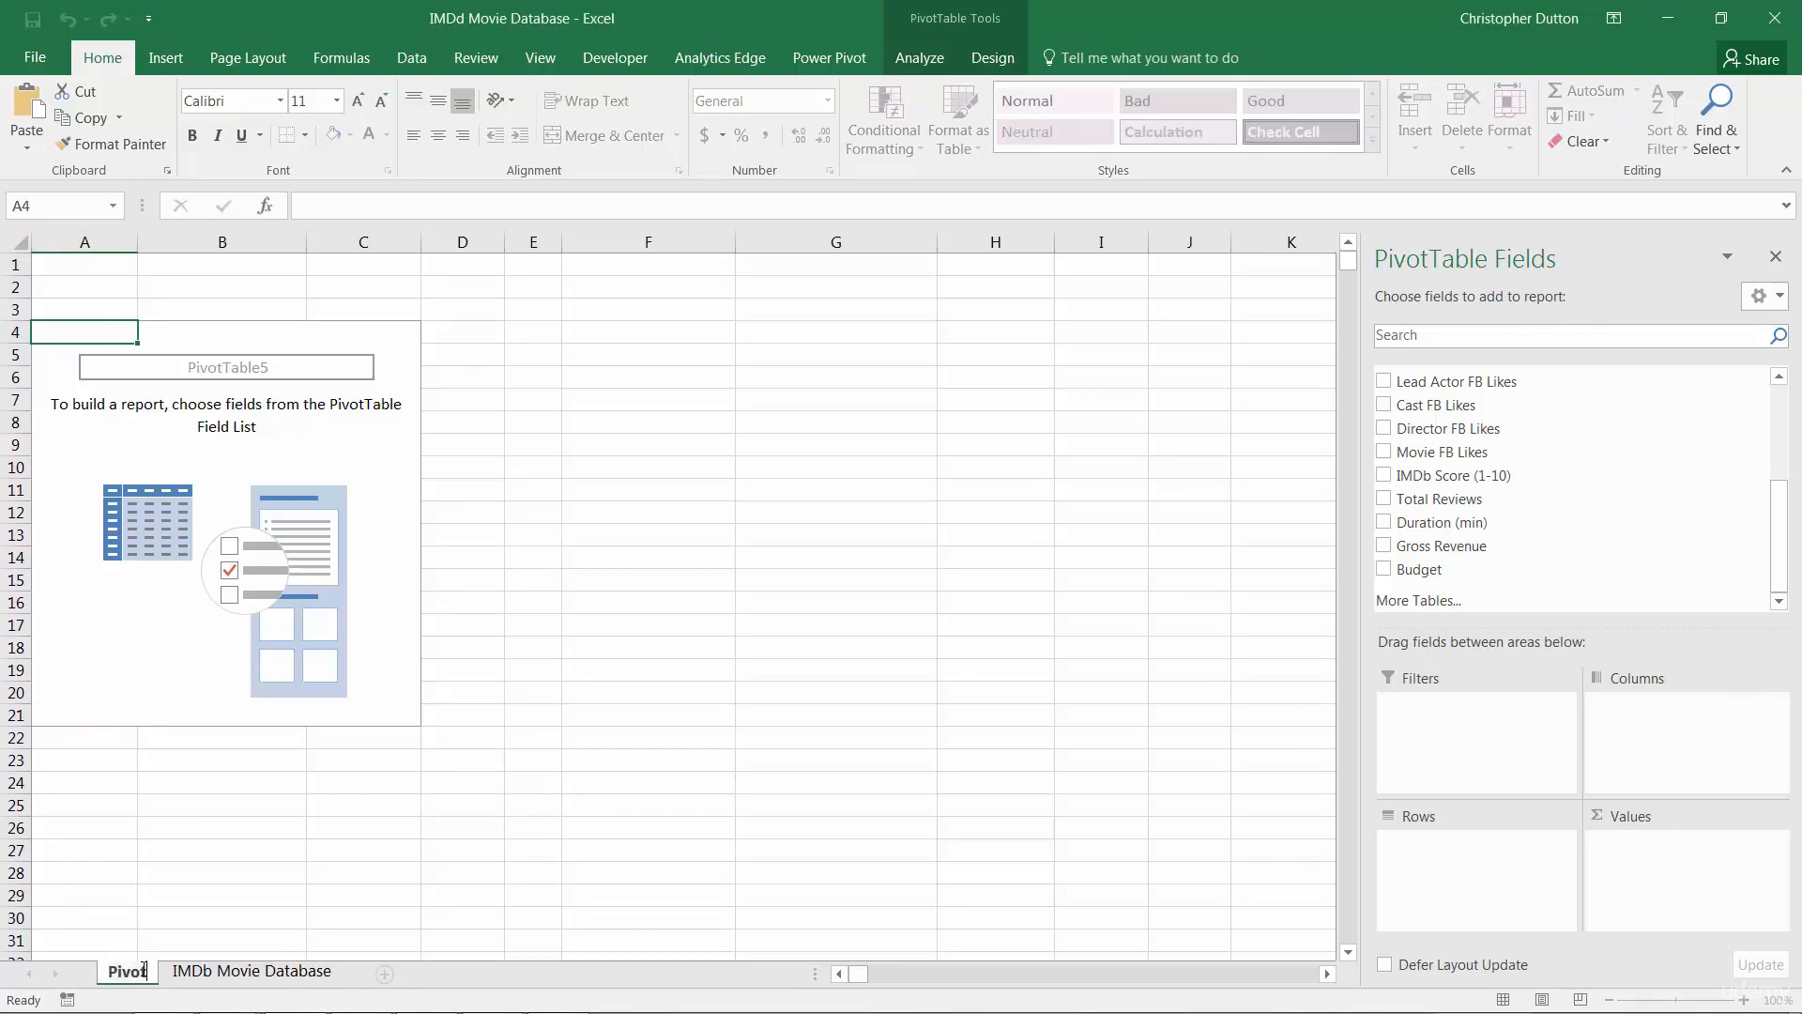
key(Return)
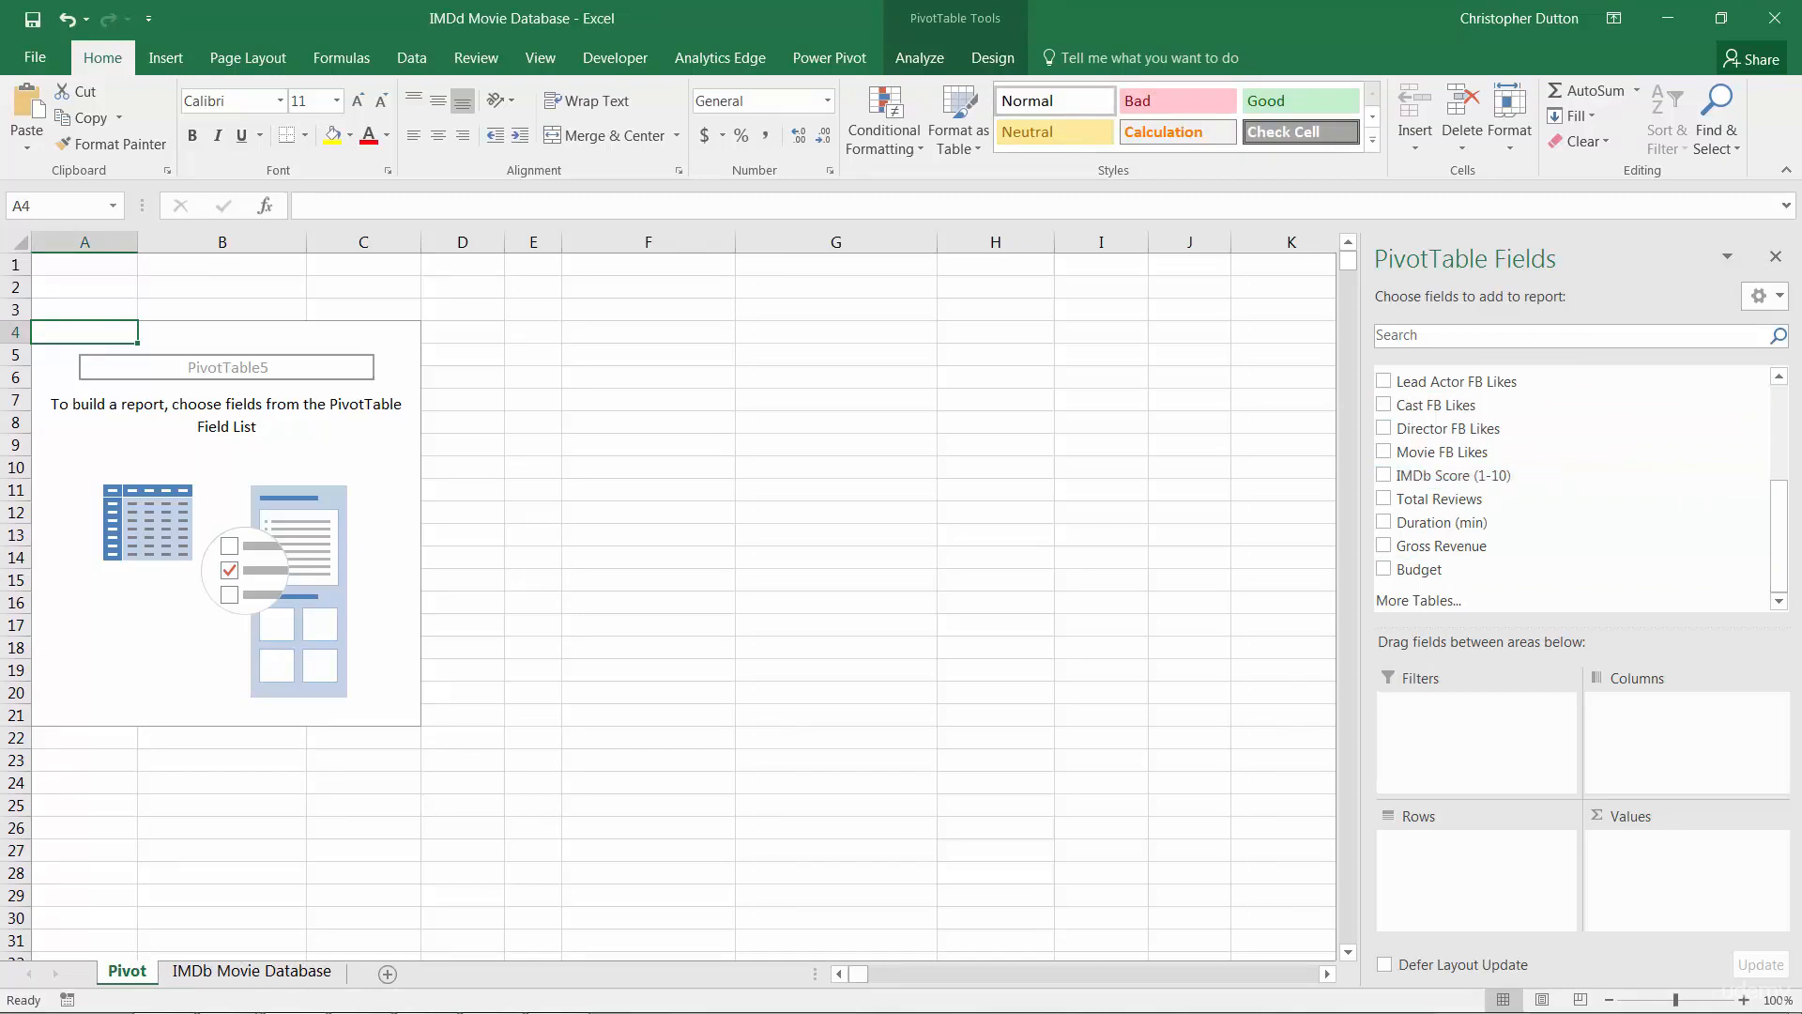
Step: Add the Gross Revenue field to the pivot table's values as a sum
drag(1780, 531, 1787, 434)
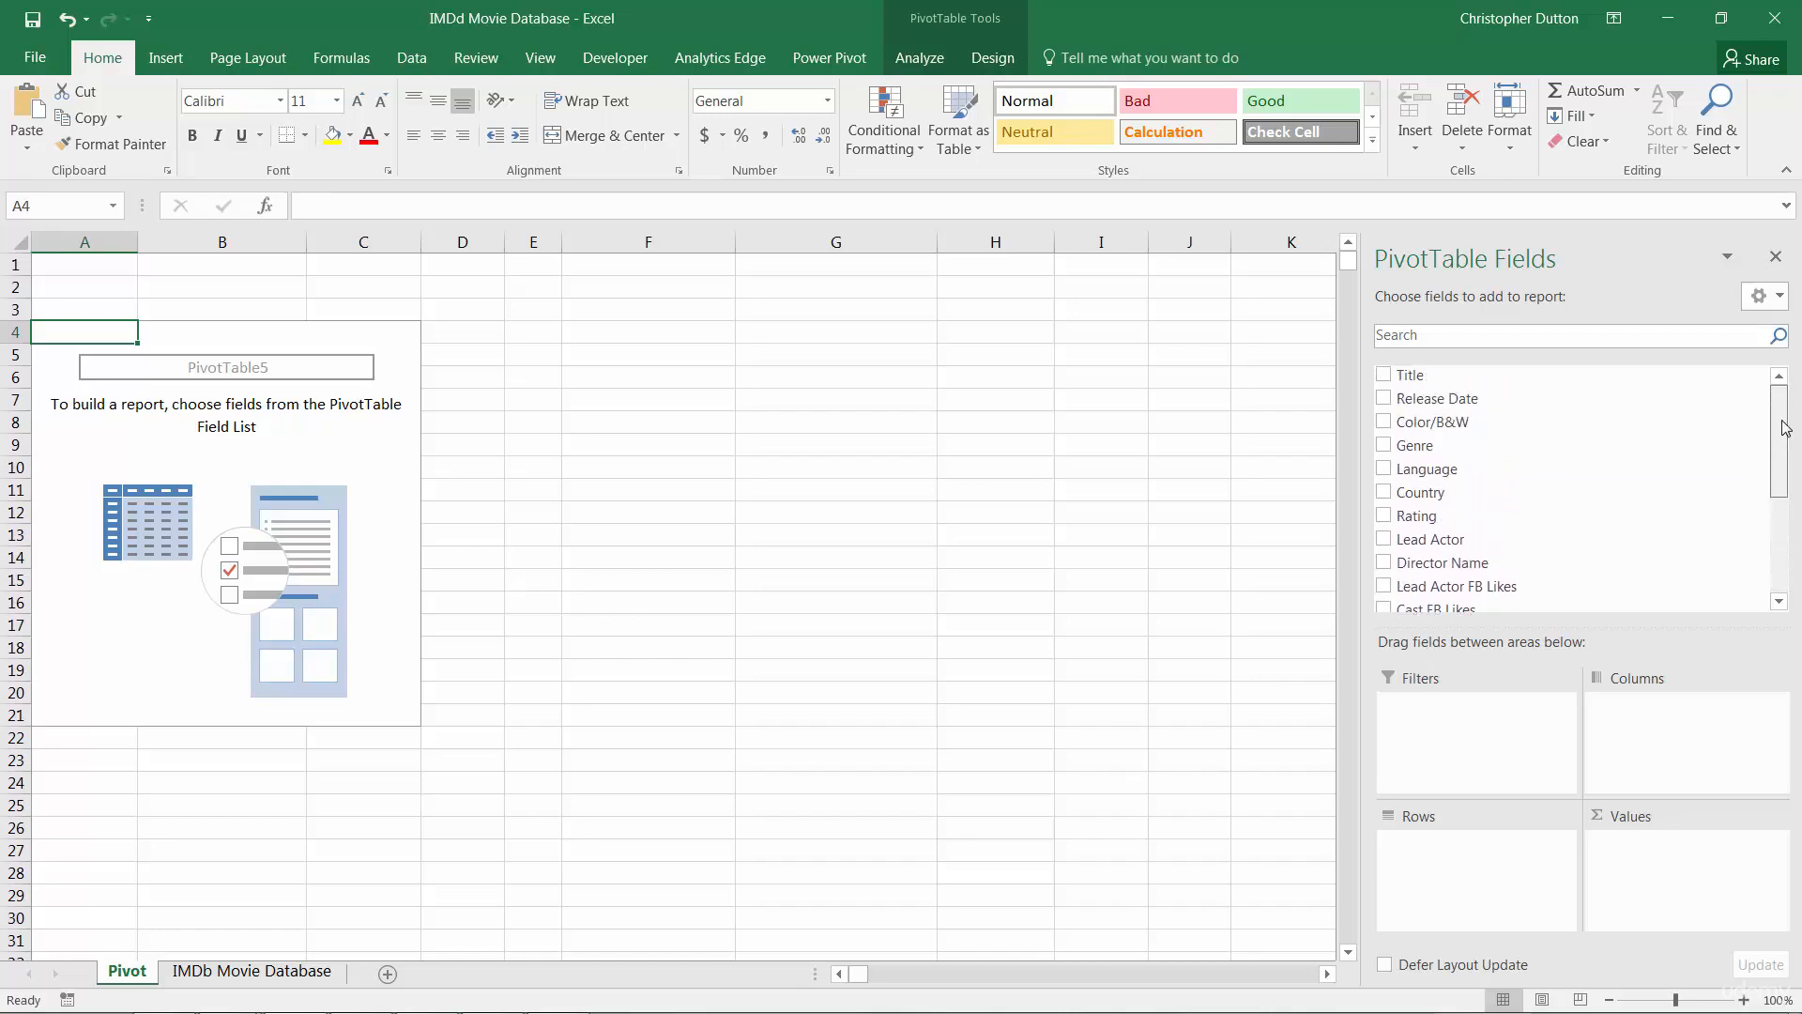
mouse_move(1786, 435)
mouse_down()
mouse_move(1785, 521)
mouse_move(1788, 435)
mouse_up()
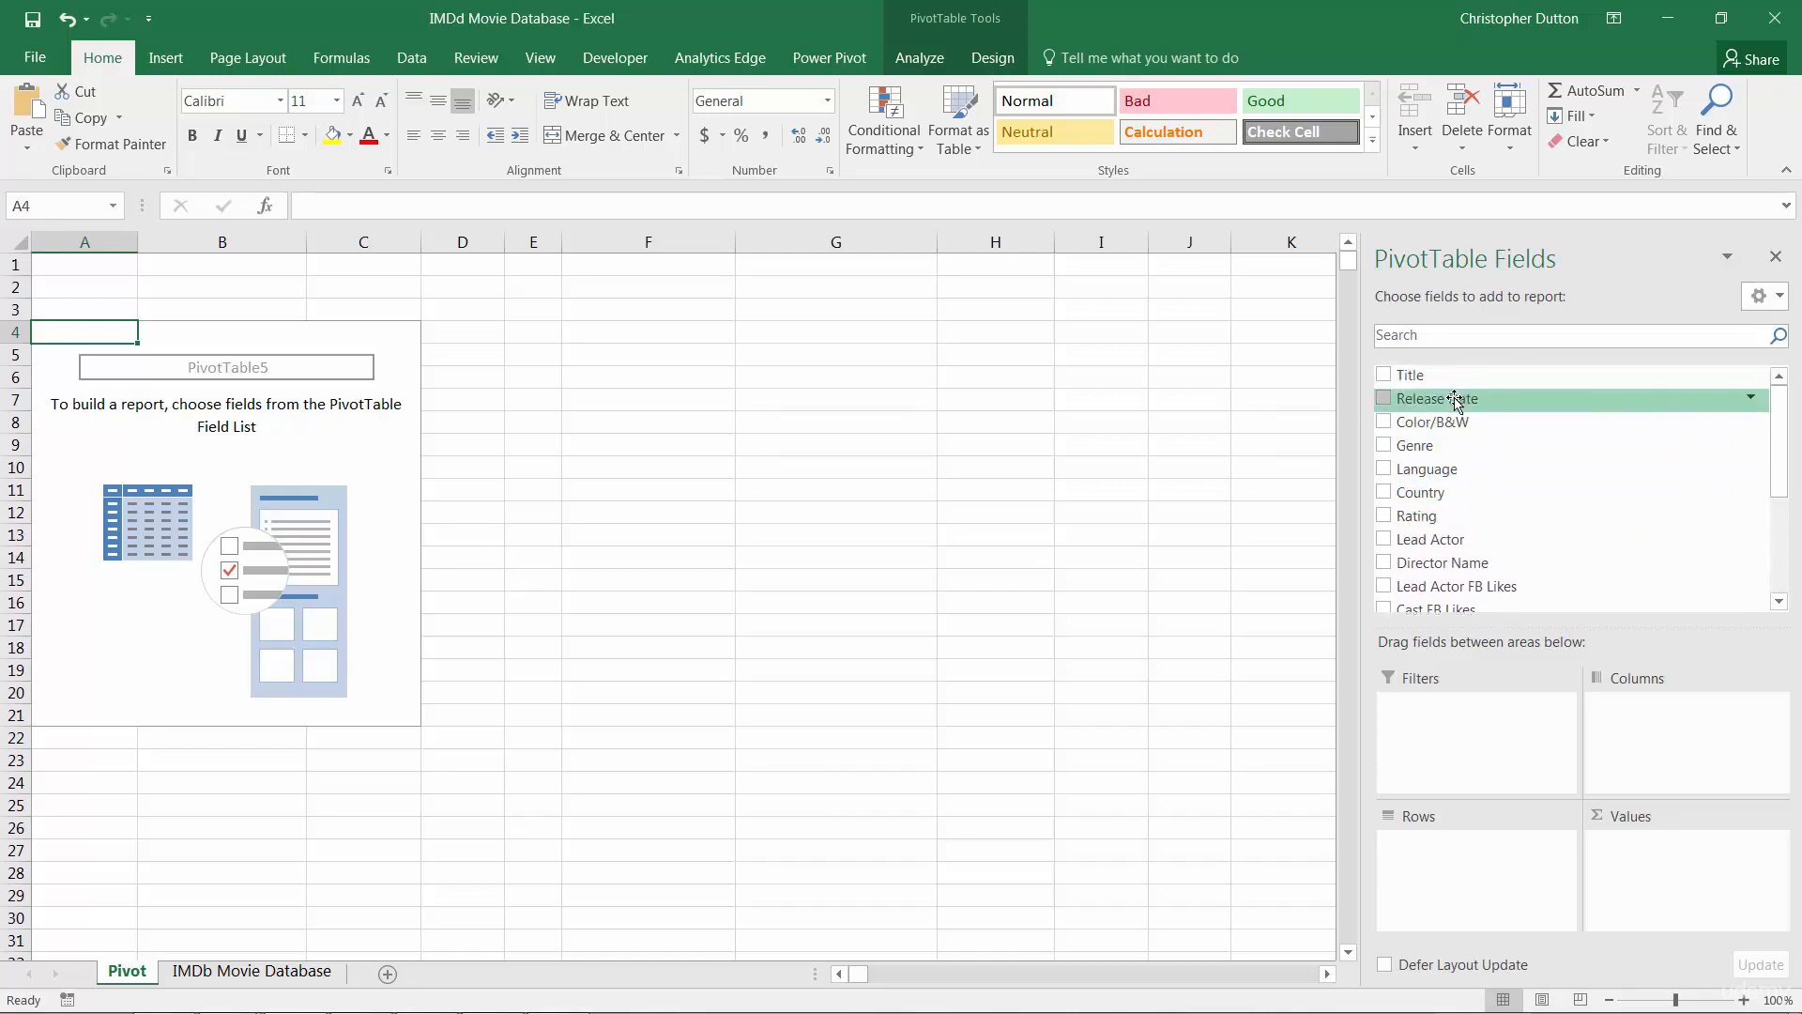
scroll(1766, 434, down, 3)
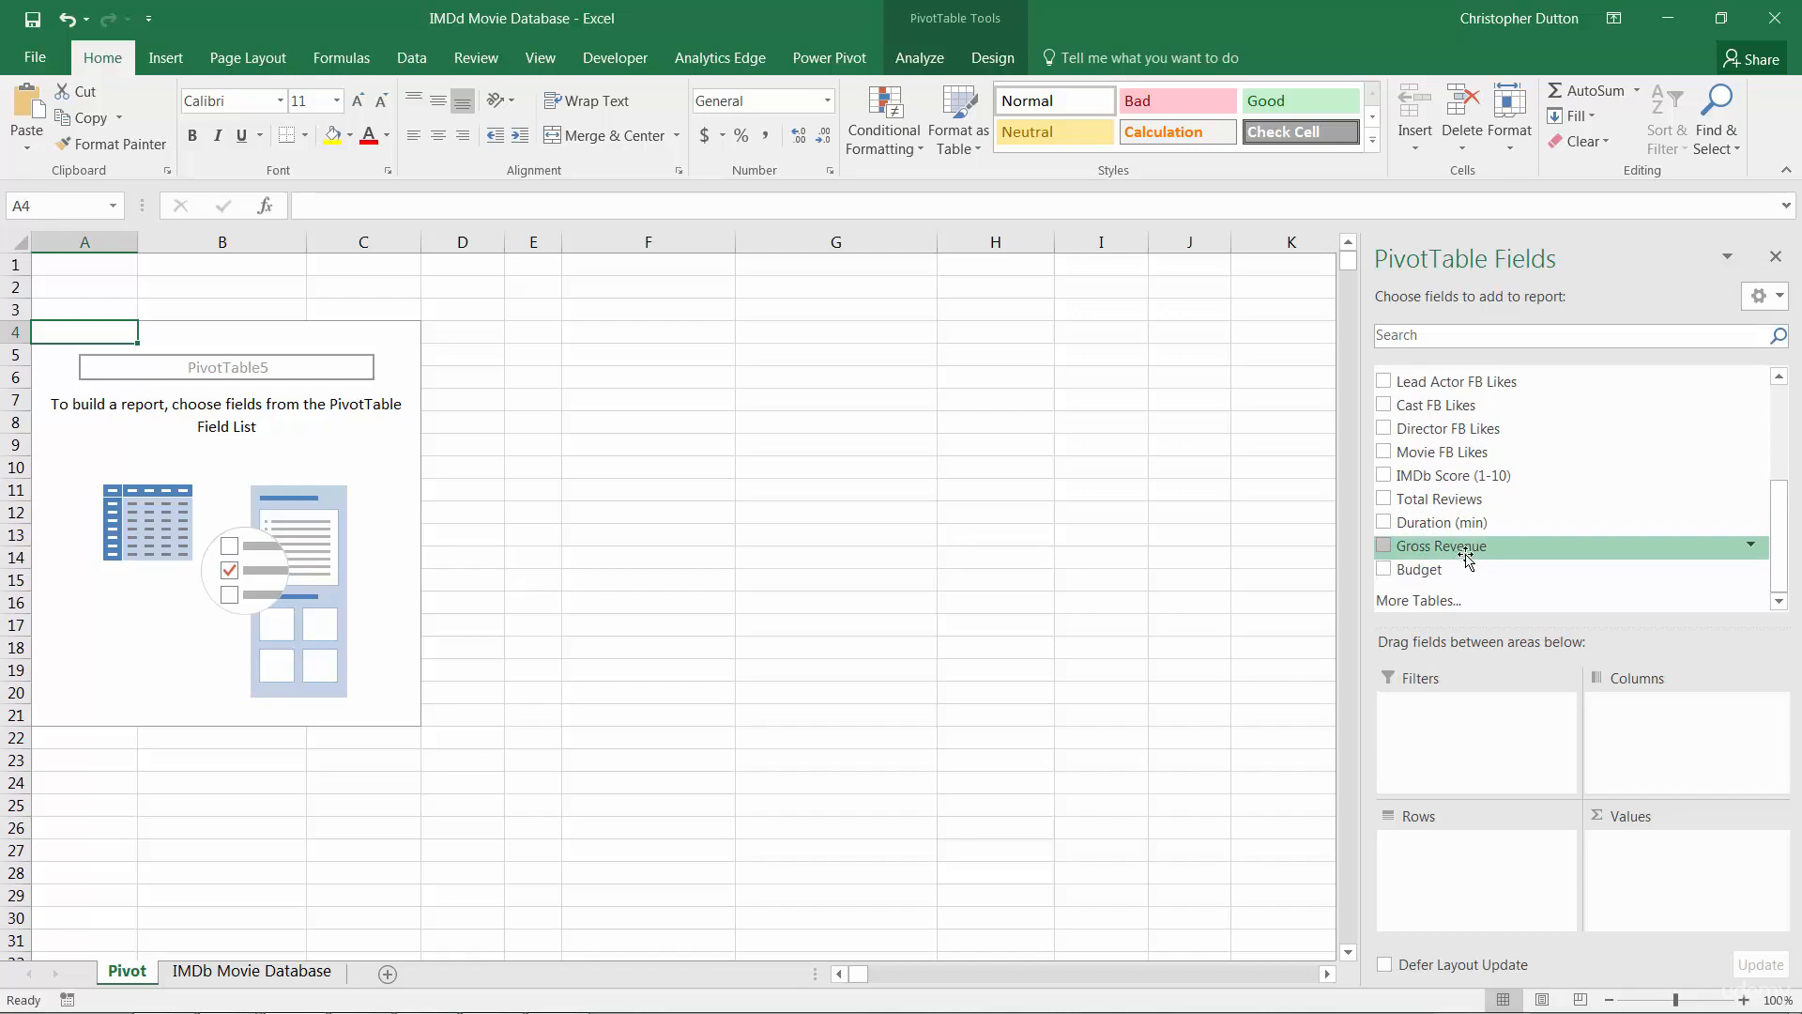
drag(1466, 553, 1669, 862)
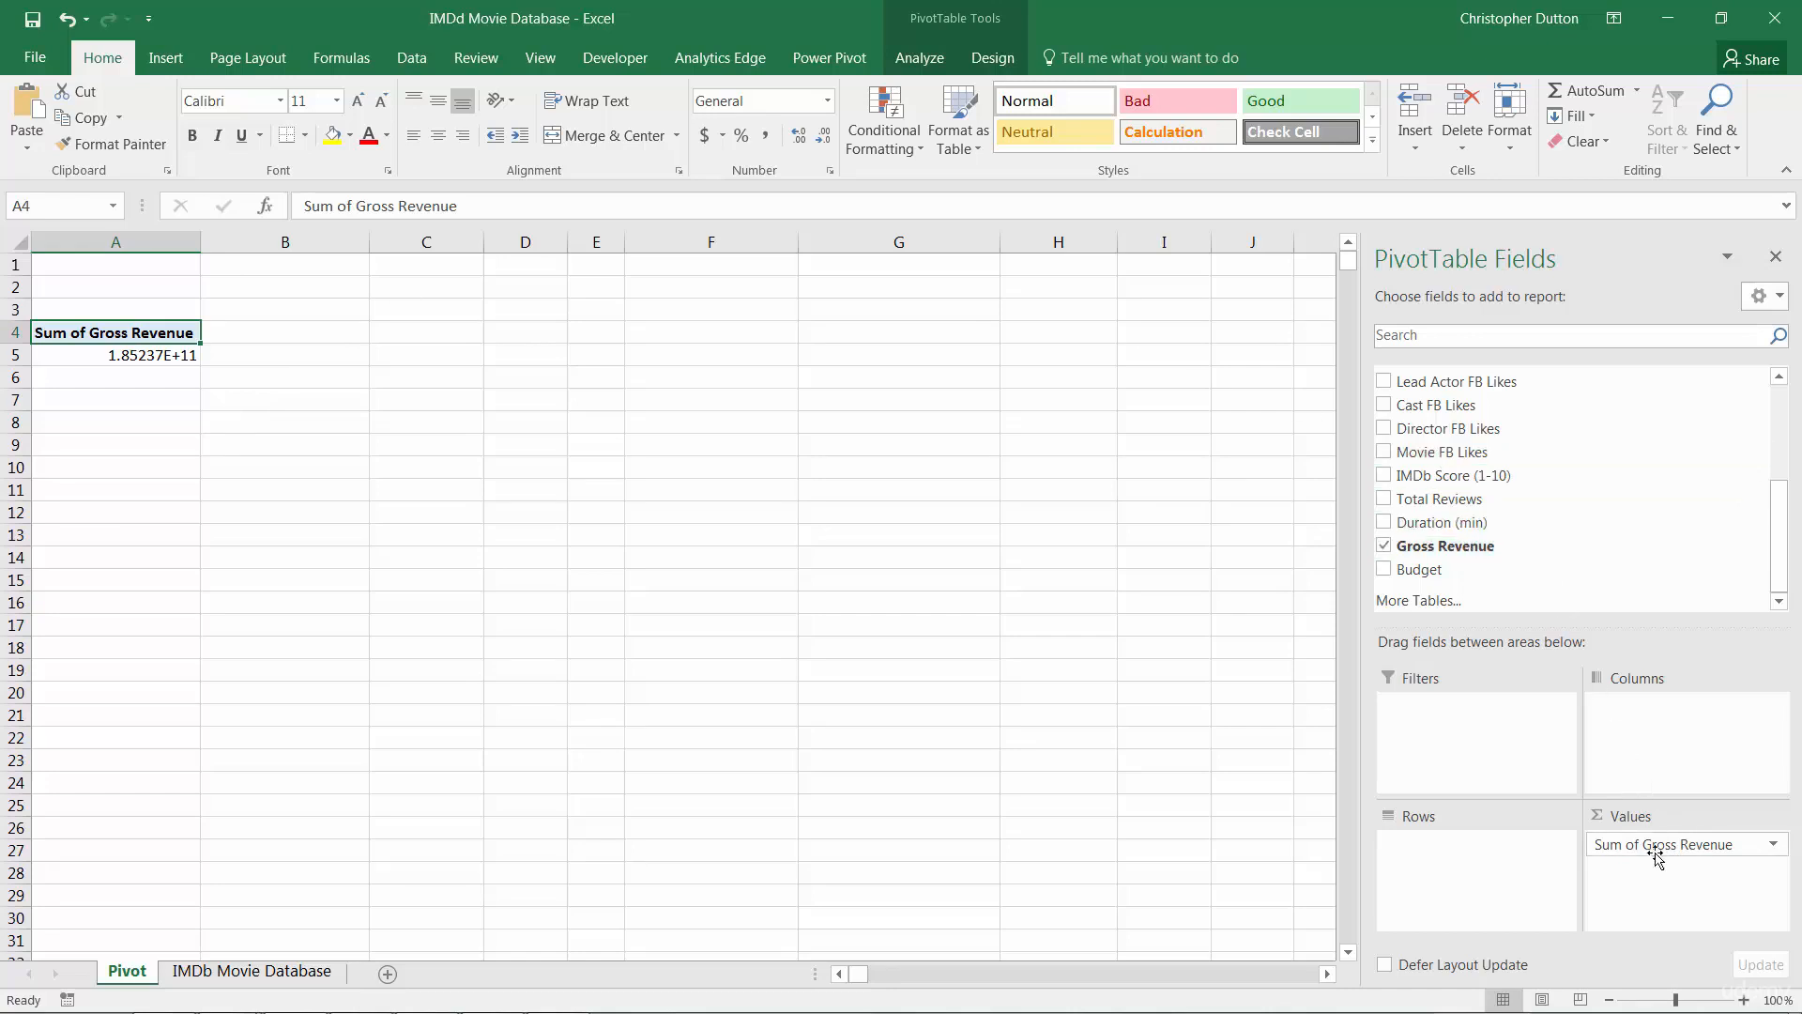
drag(1687, 853, 1484, 501)
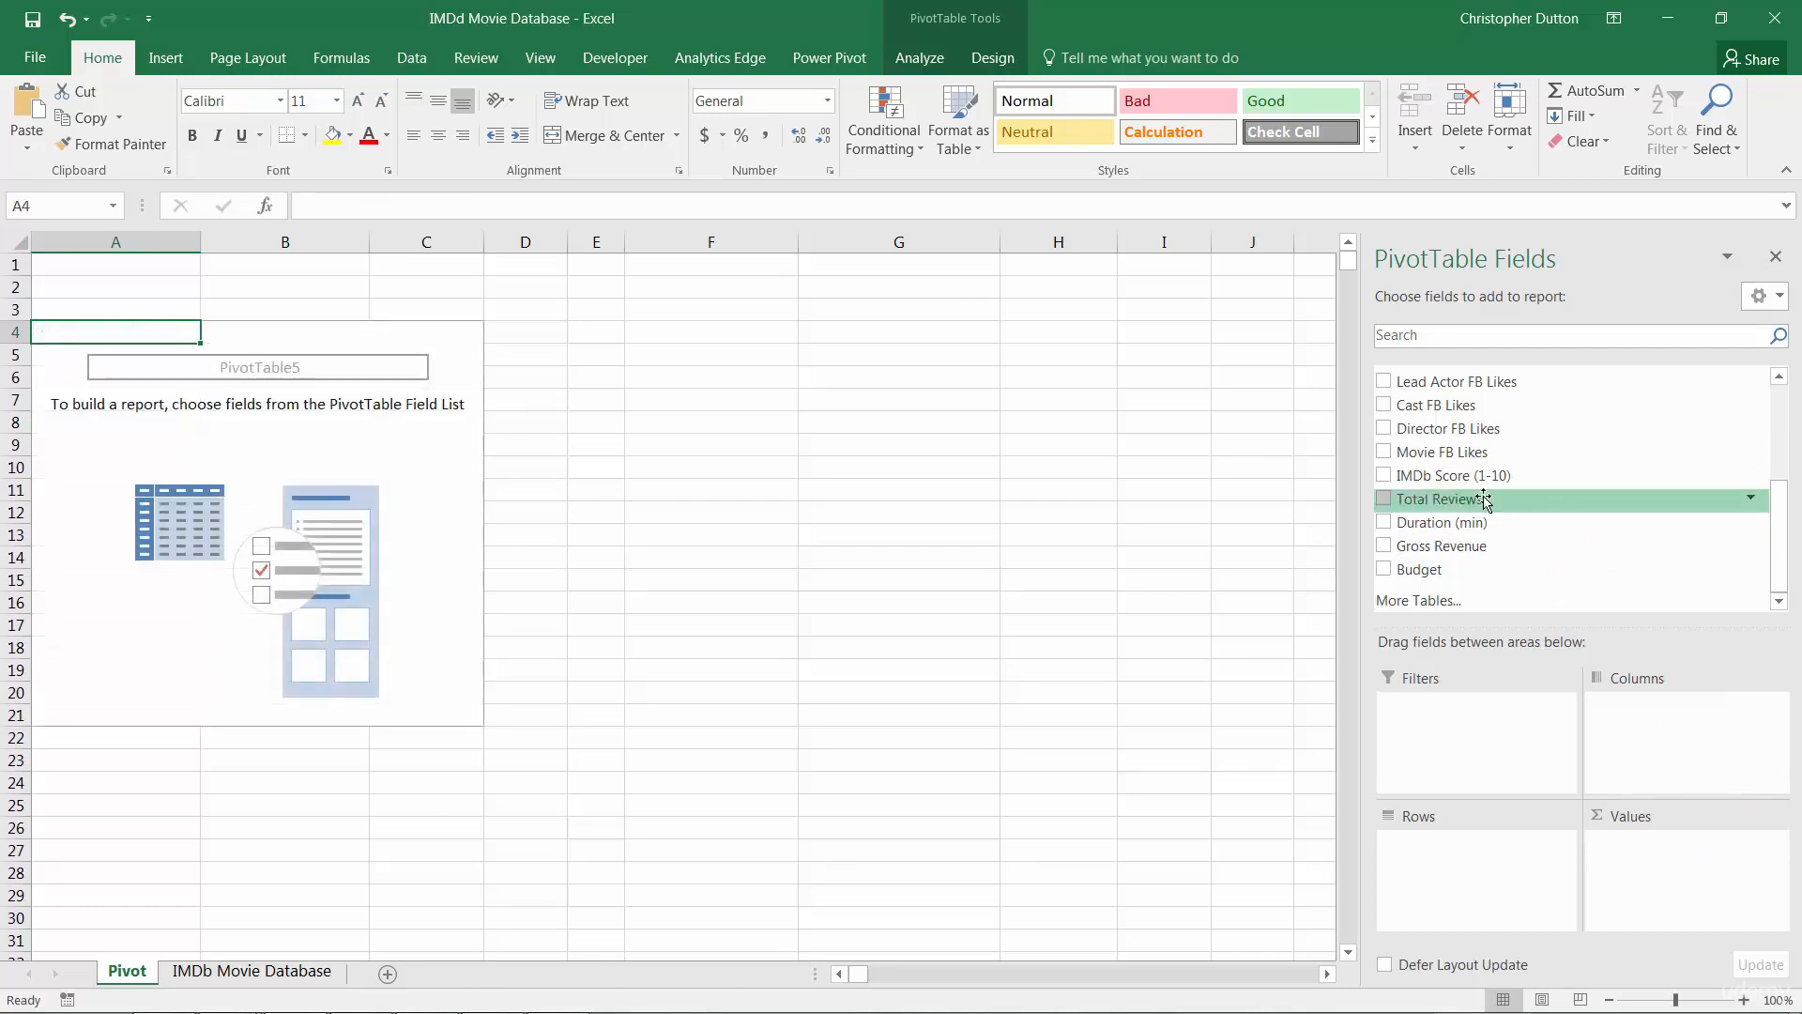
click(1385, 546)
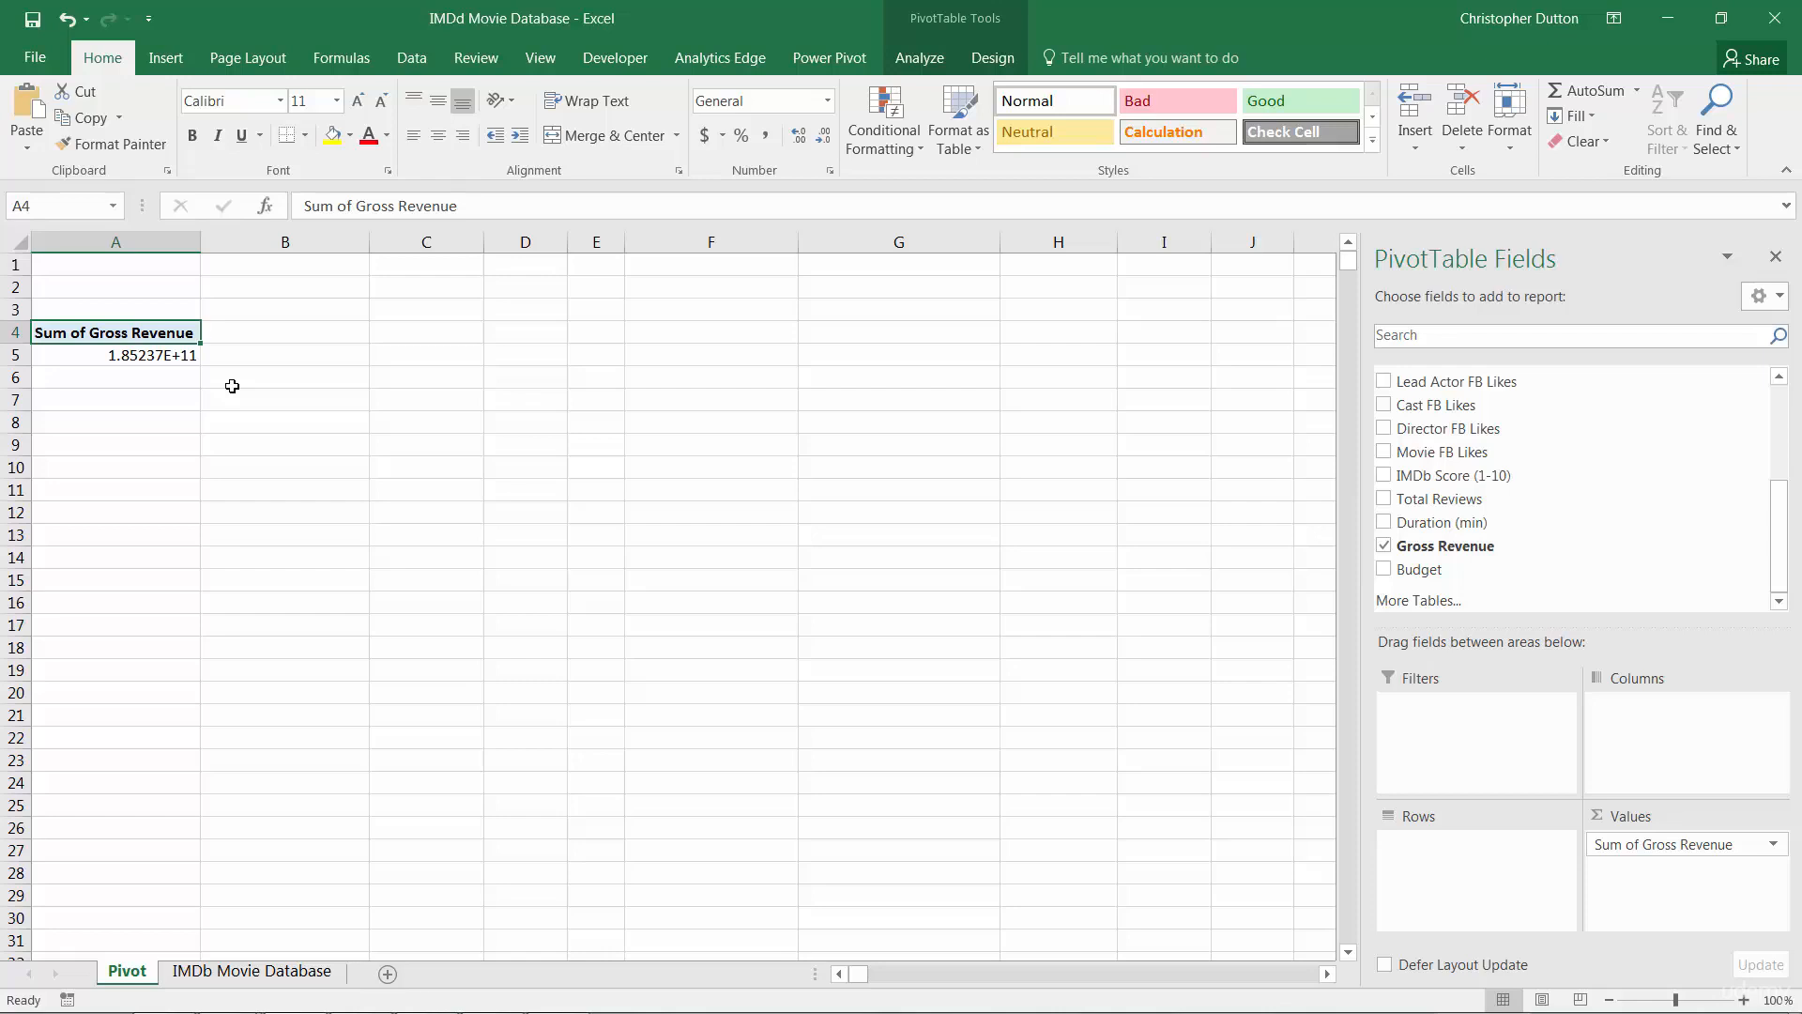
Step: Add the Title field to the pivot table's rows and look through the revenue listed by movie
drag(1777, 515, 1777, 418)
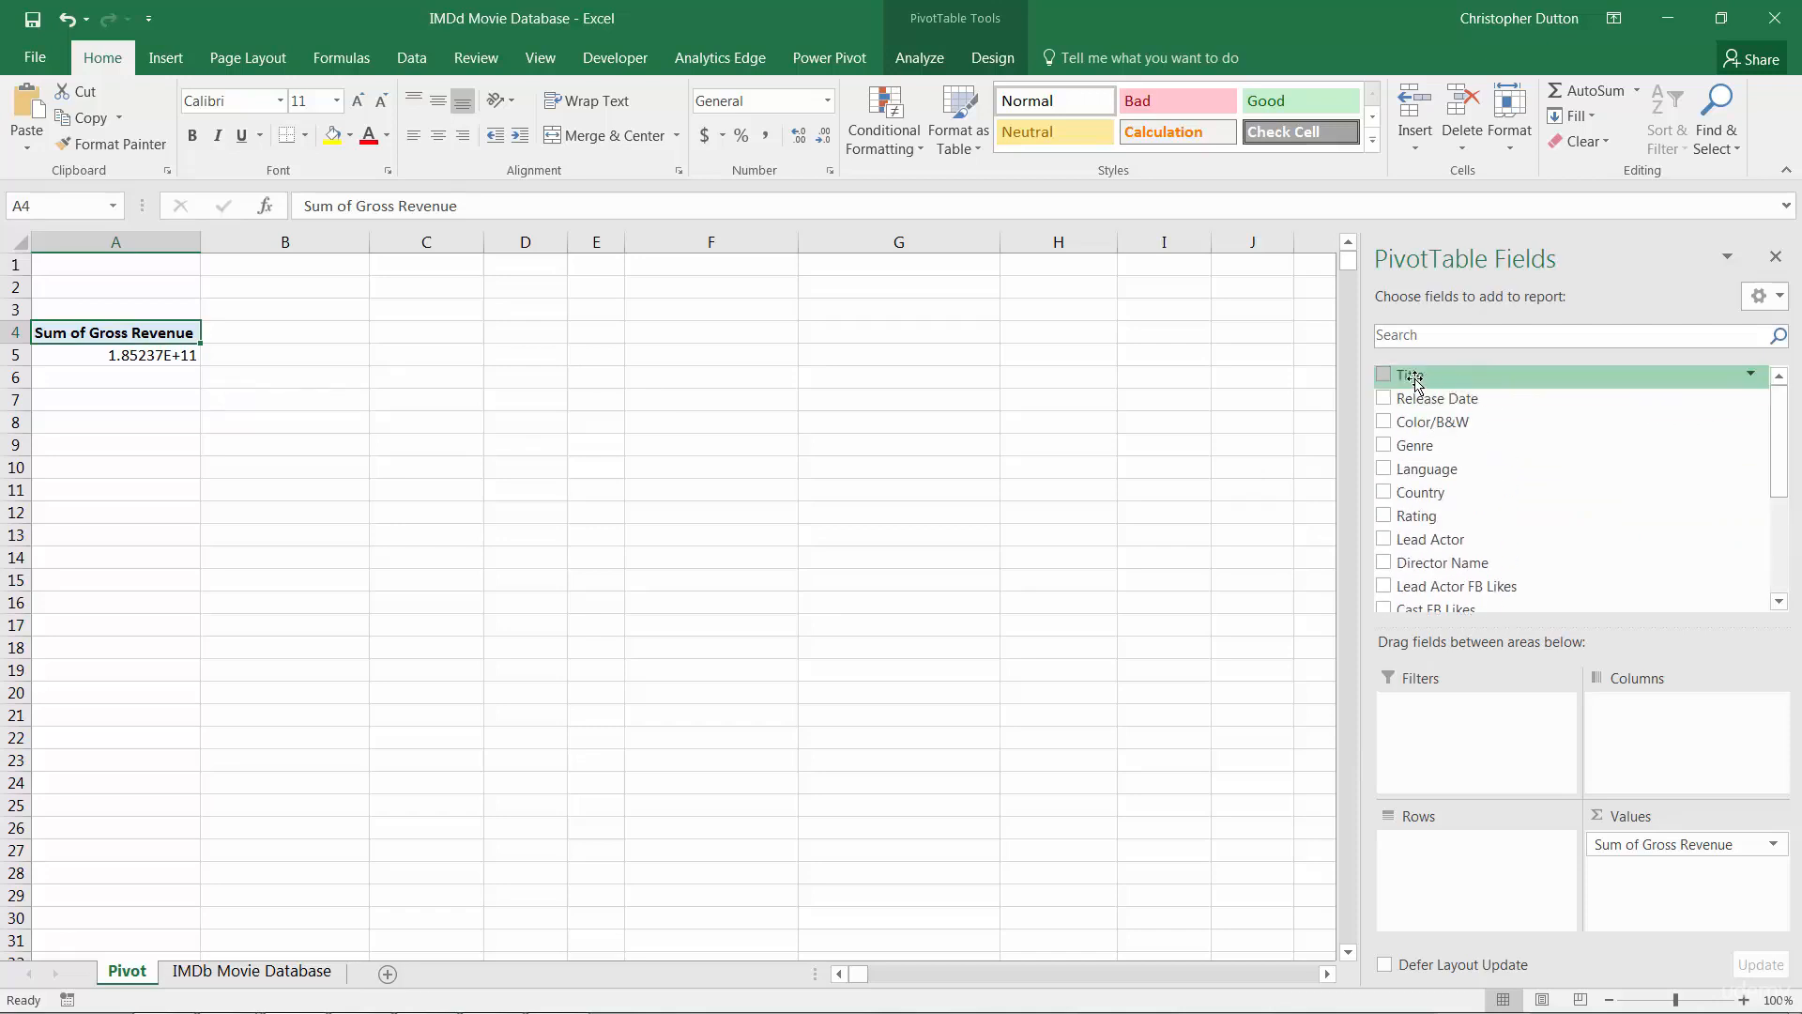
drag(1417, 380, 1461, 877)
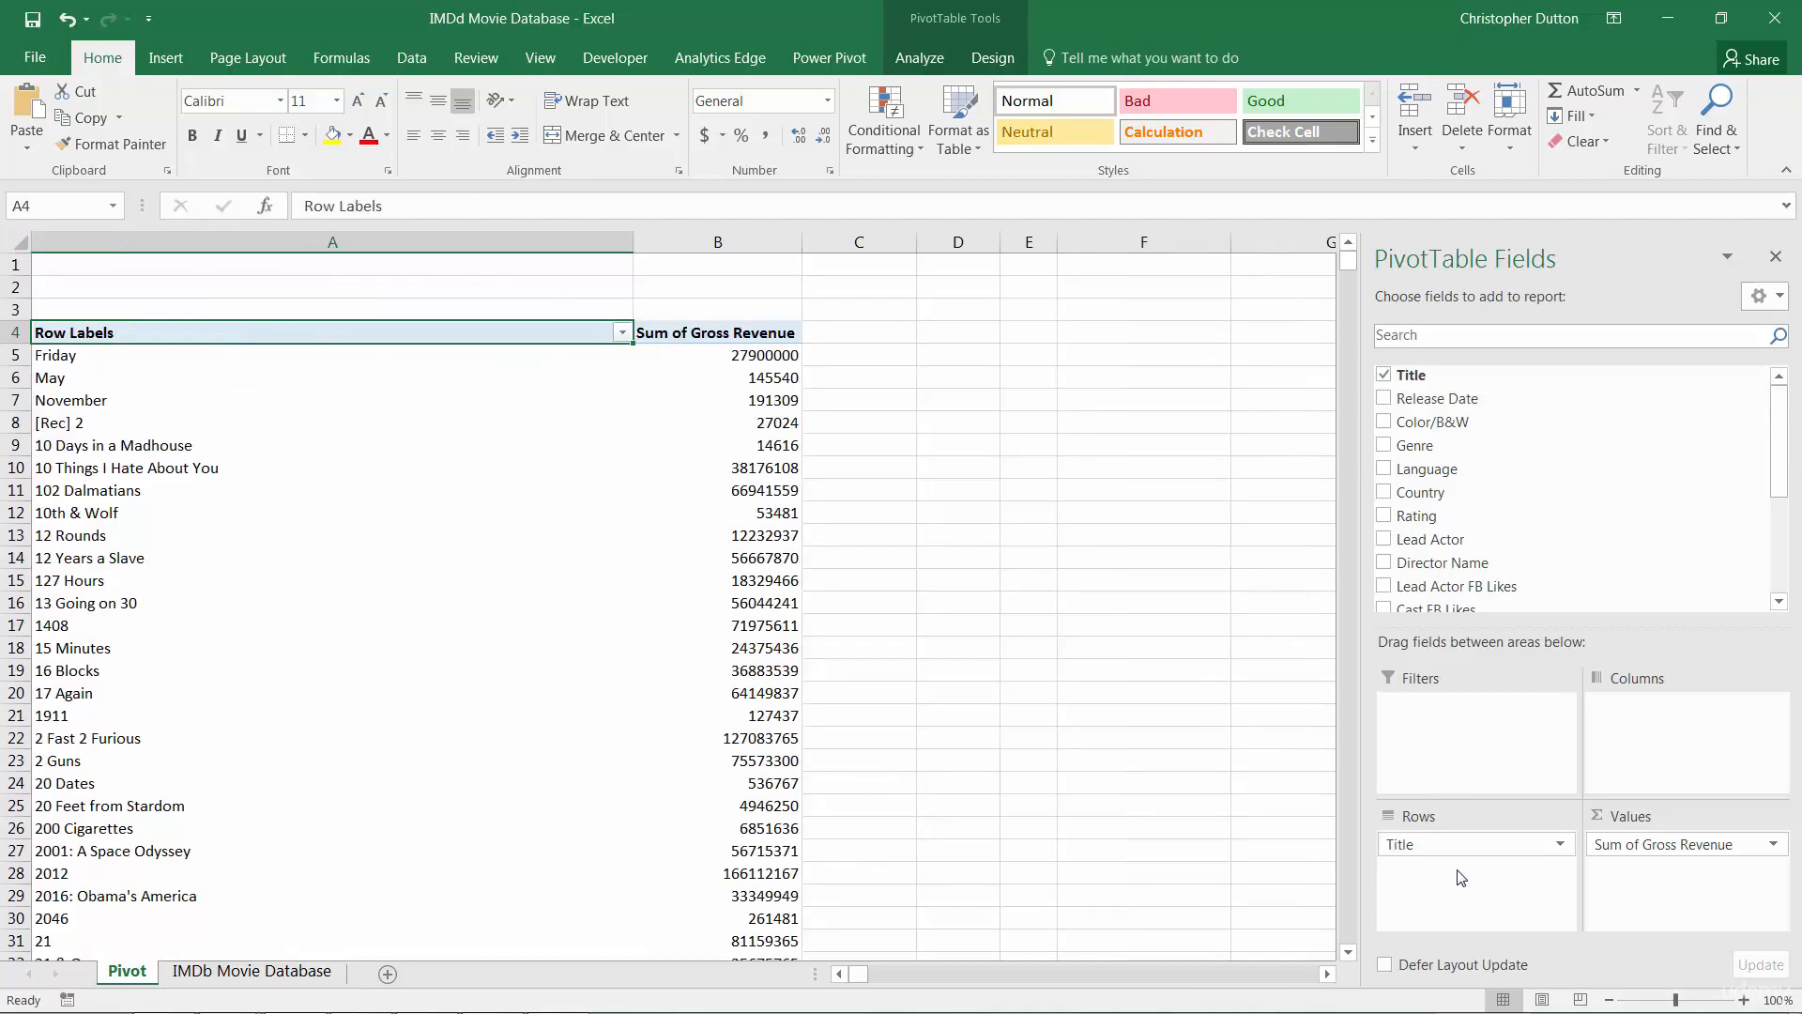
click(100, 357)
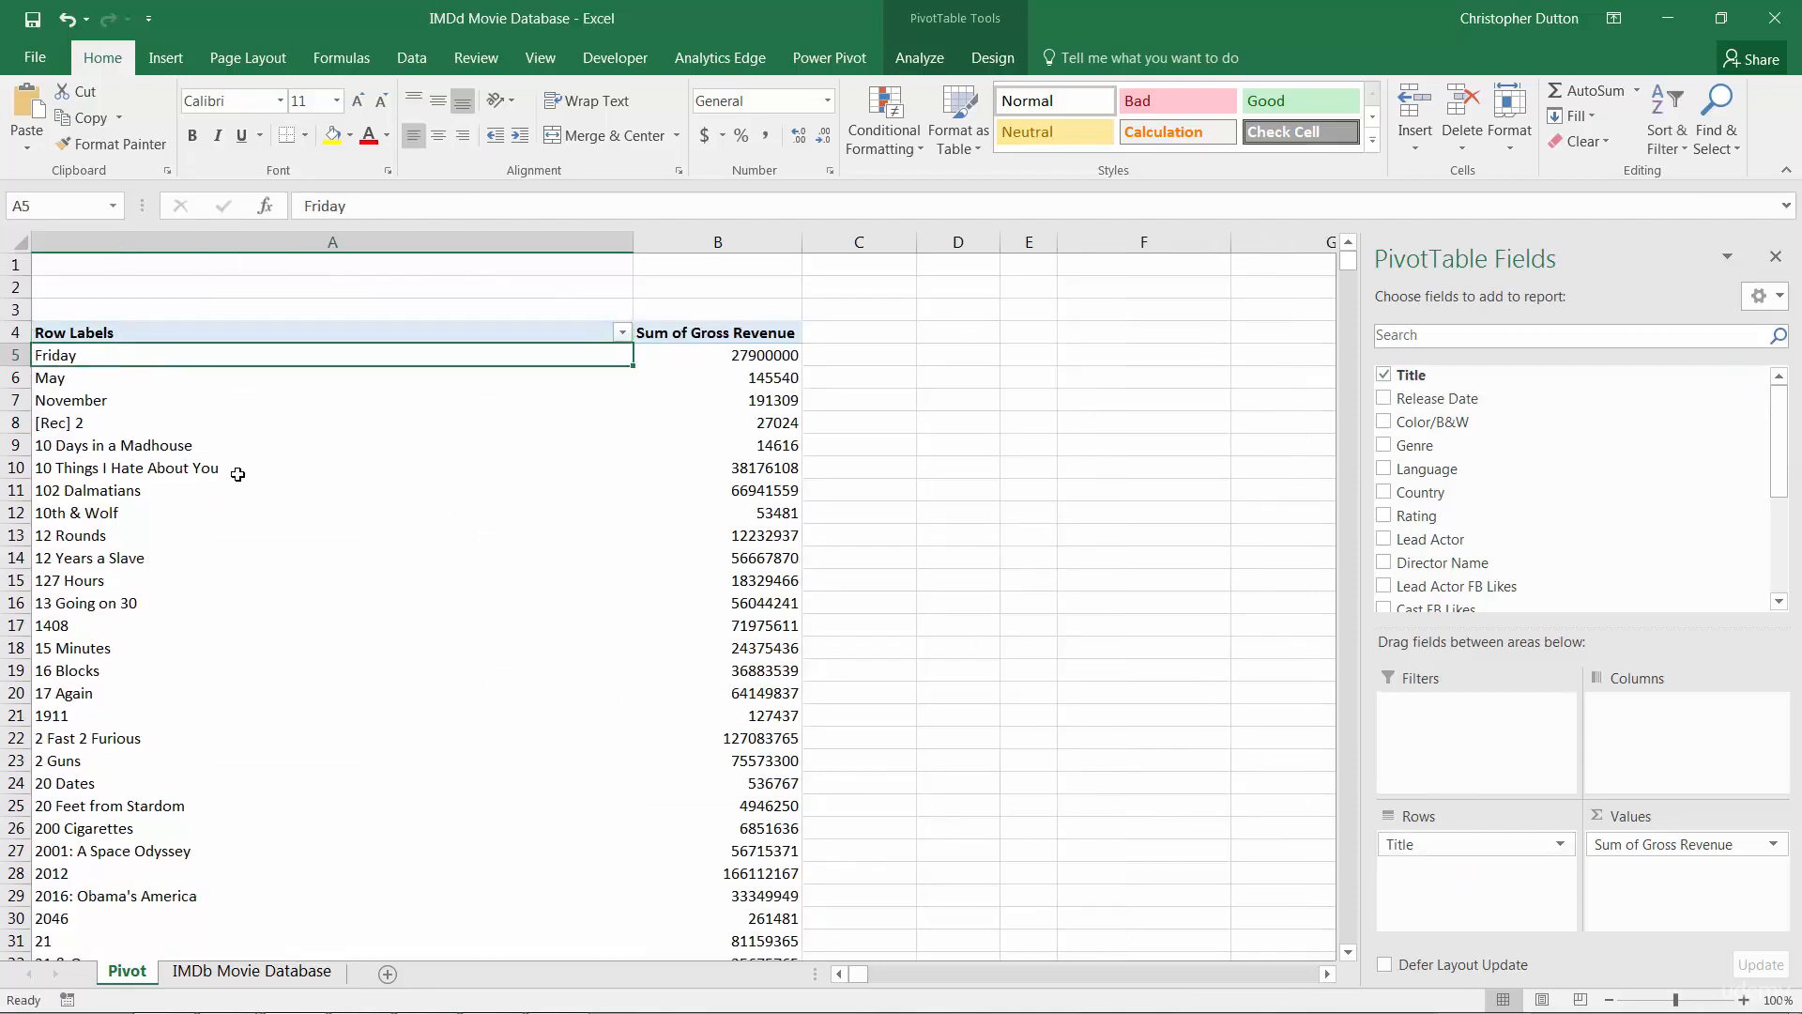
scroll(234, 475, down, 6)
scroll(231, 482, down, 5)
scroll(233, 487, up, 11)
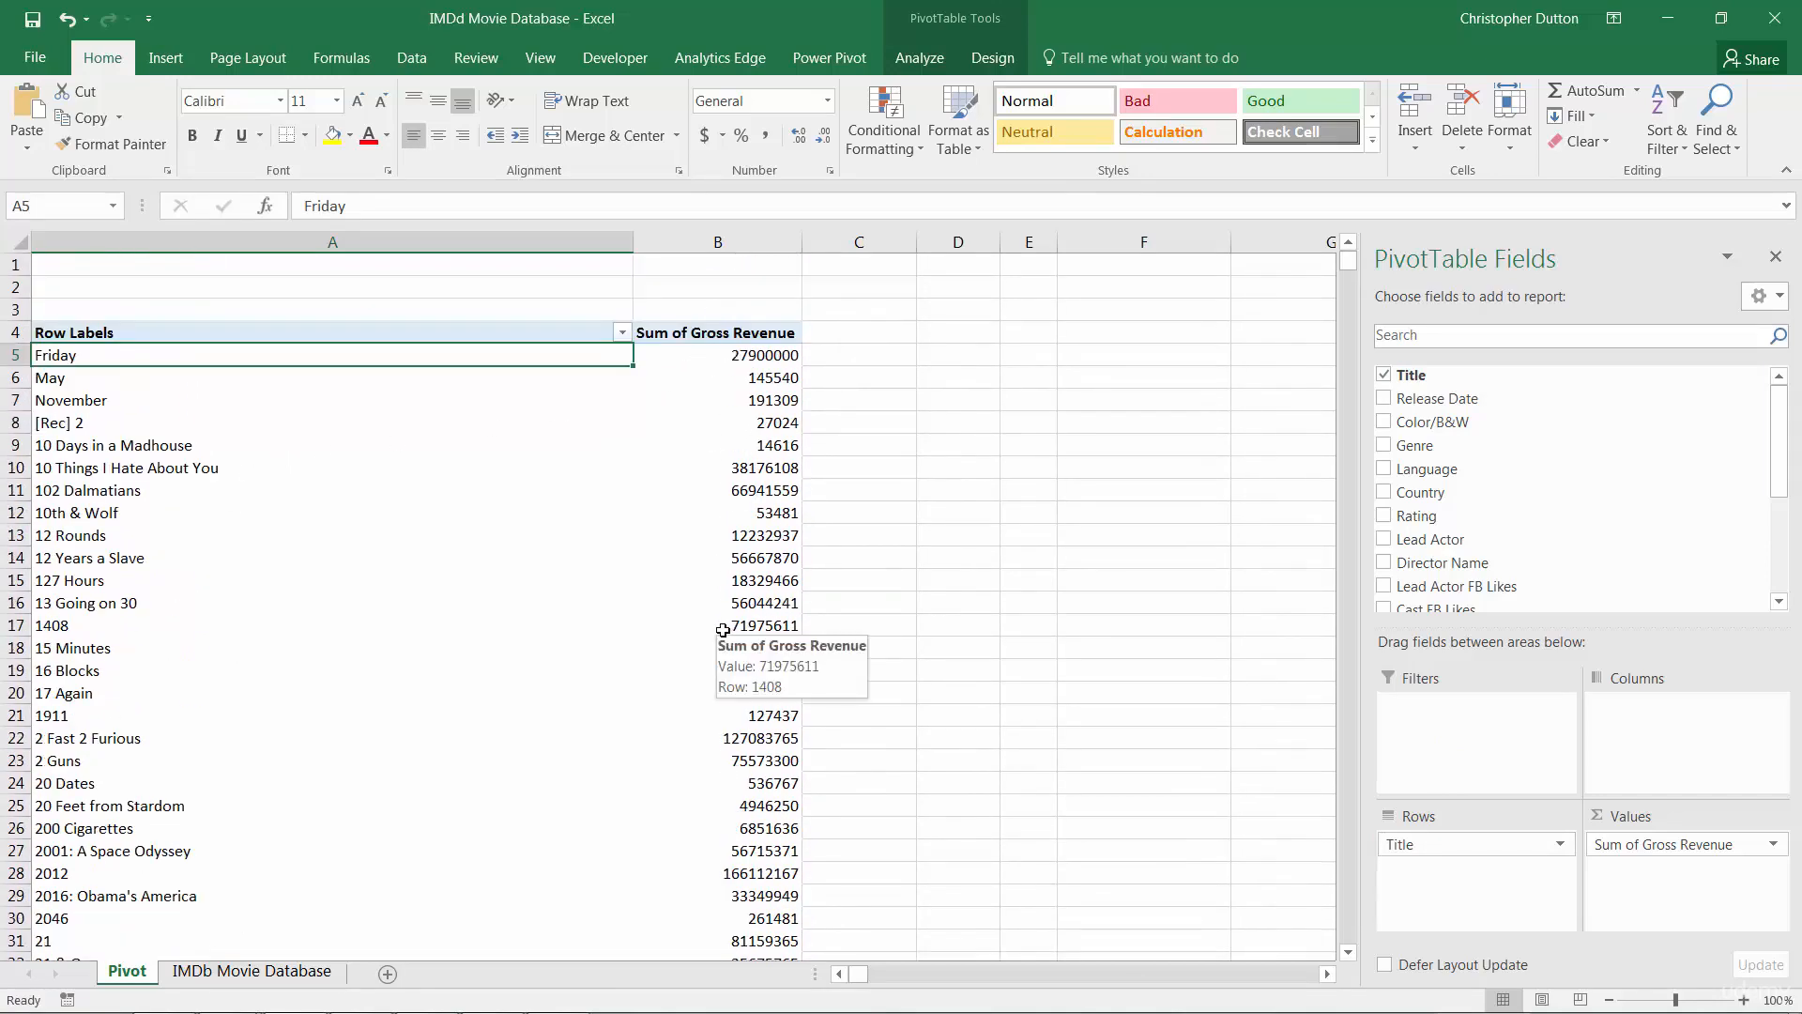
Step: Try laying out the Title field across the columns and return it to the rows
drag(1436, 844, 1662, 731)
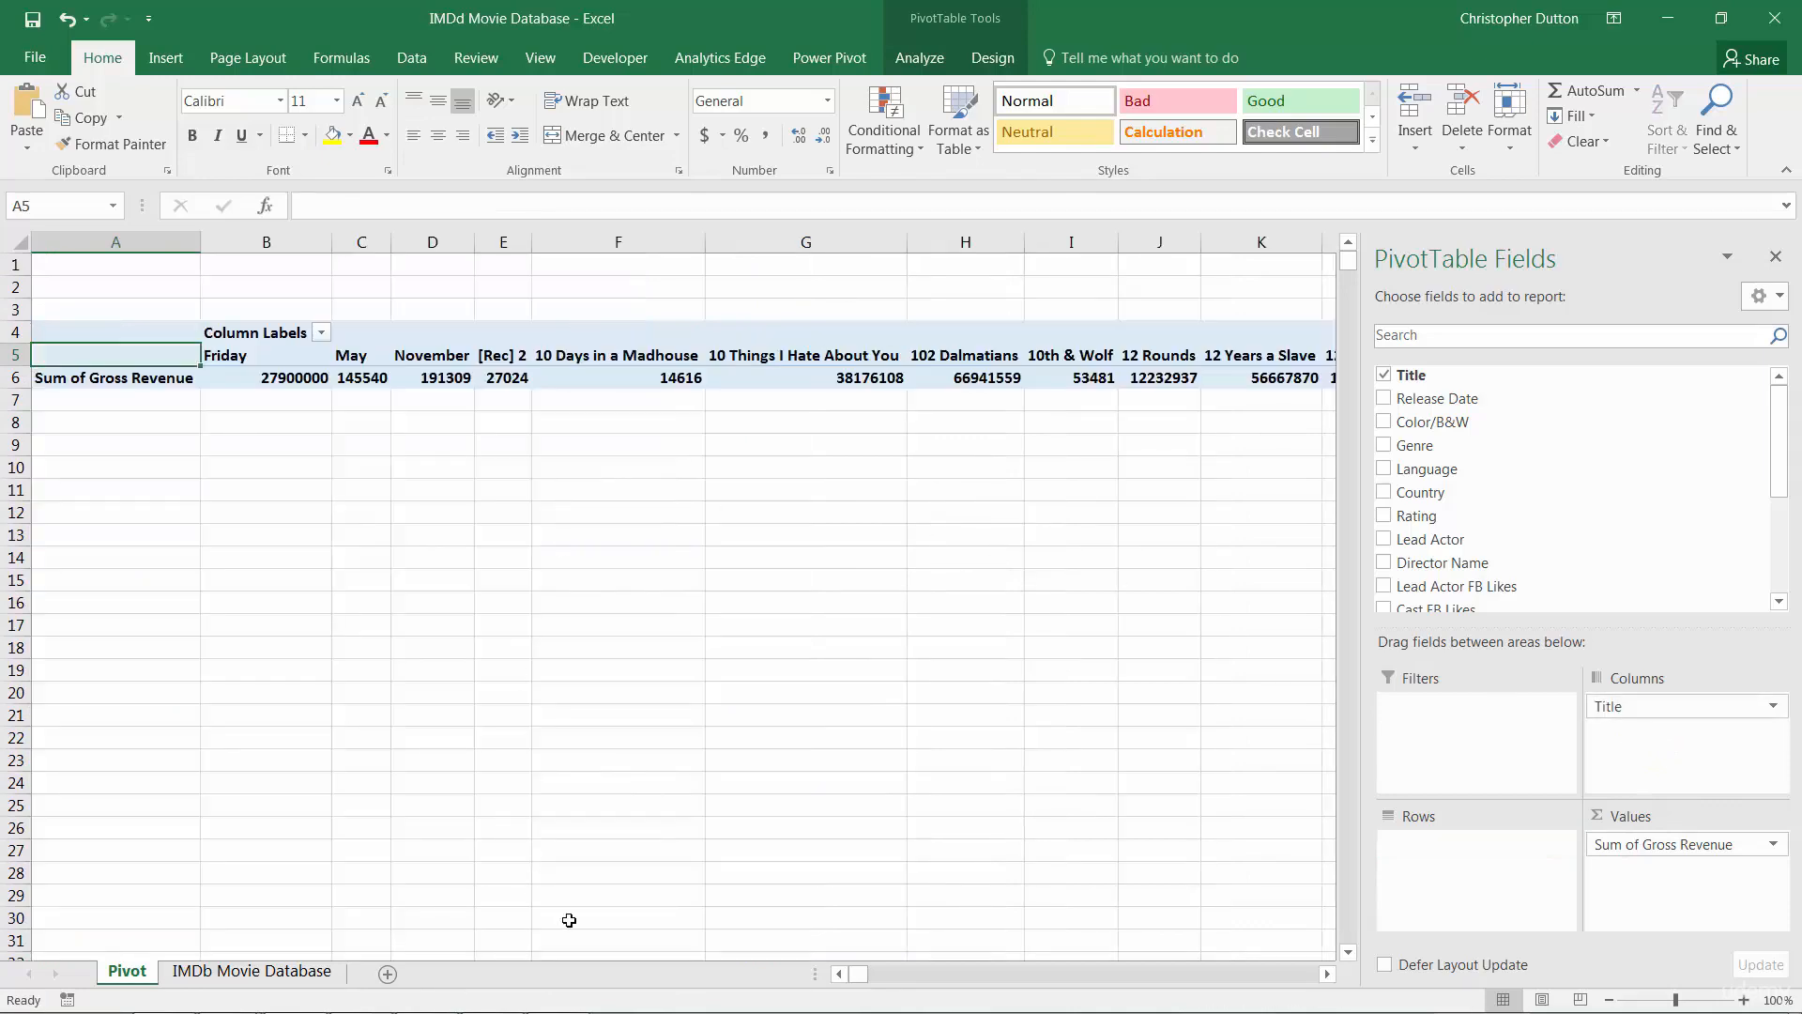
mouse_move(857, 973)
mouse_down()
mouse_move(1175, 976)
mouse_move(854, 976)
mouse_up()
drag(1638, 709, 1464, 865)
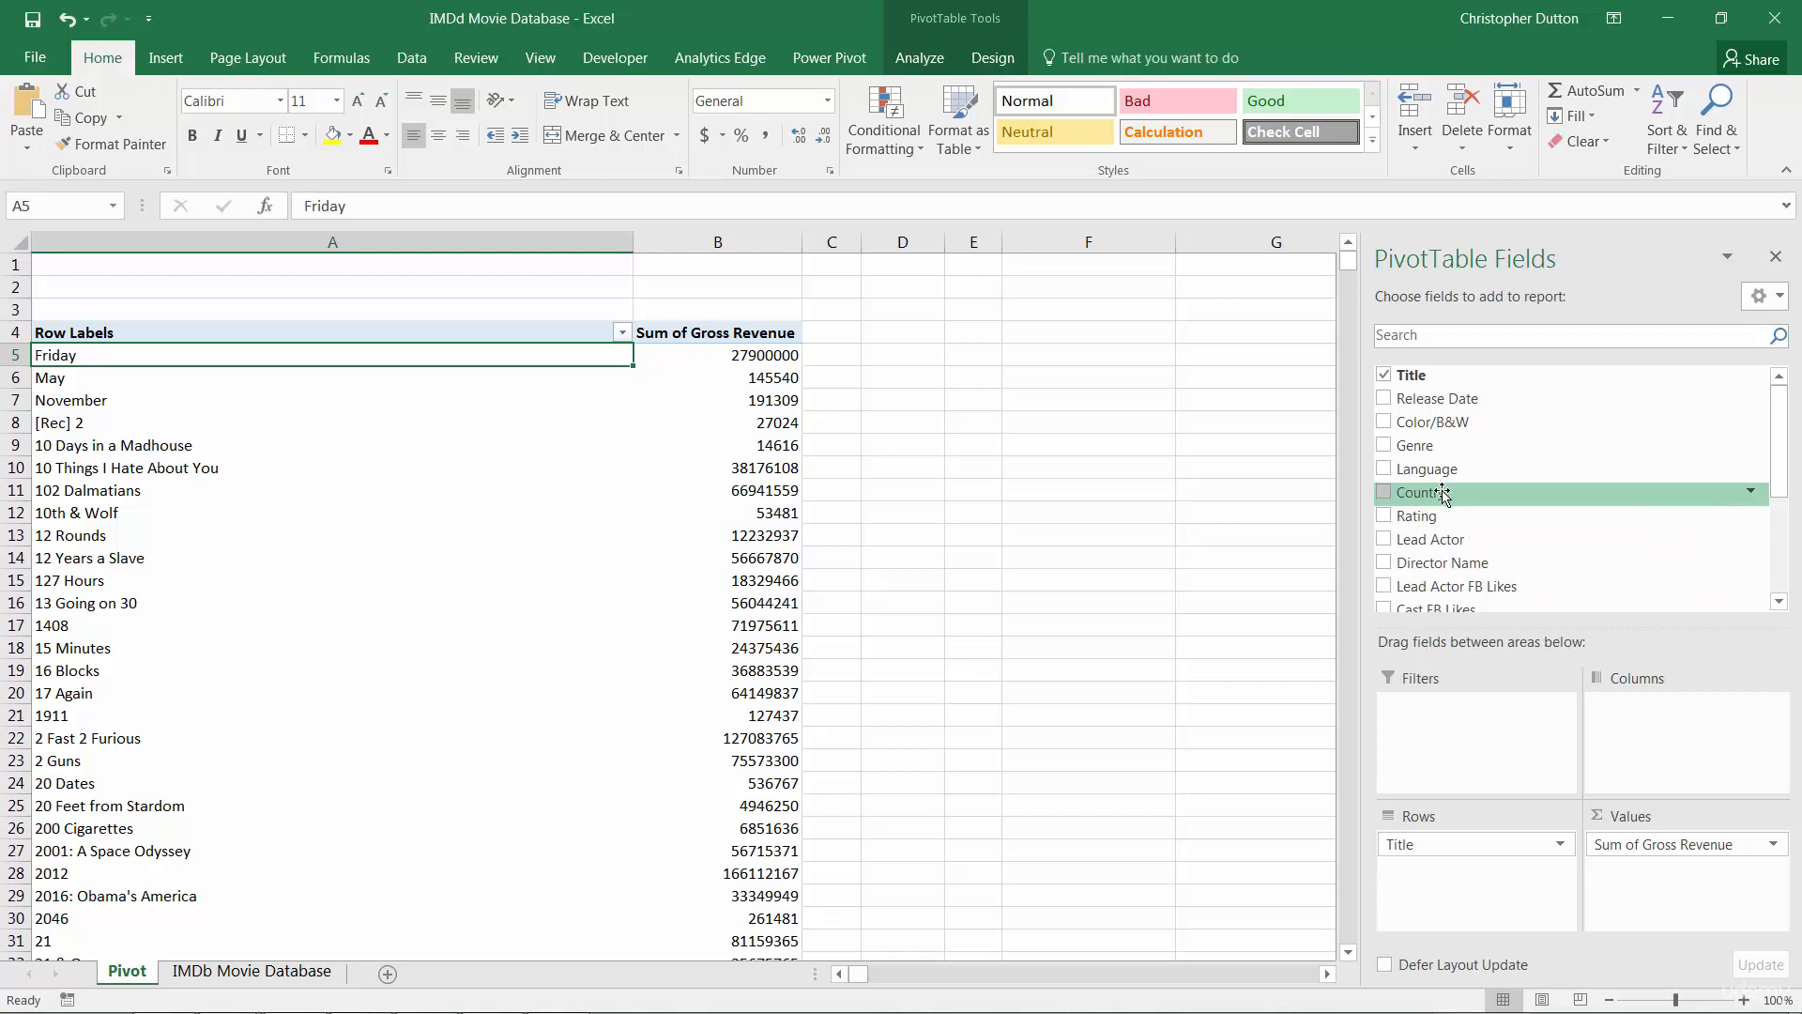
Step: Add Country as a report filter, restrict it to Canada, and look through the filtered titles
drag(1458, 497, 1468, 733)
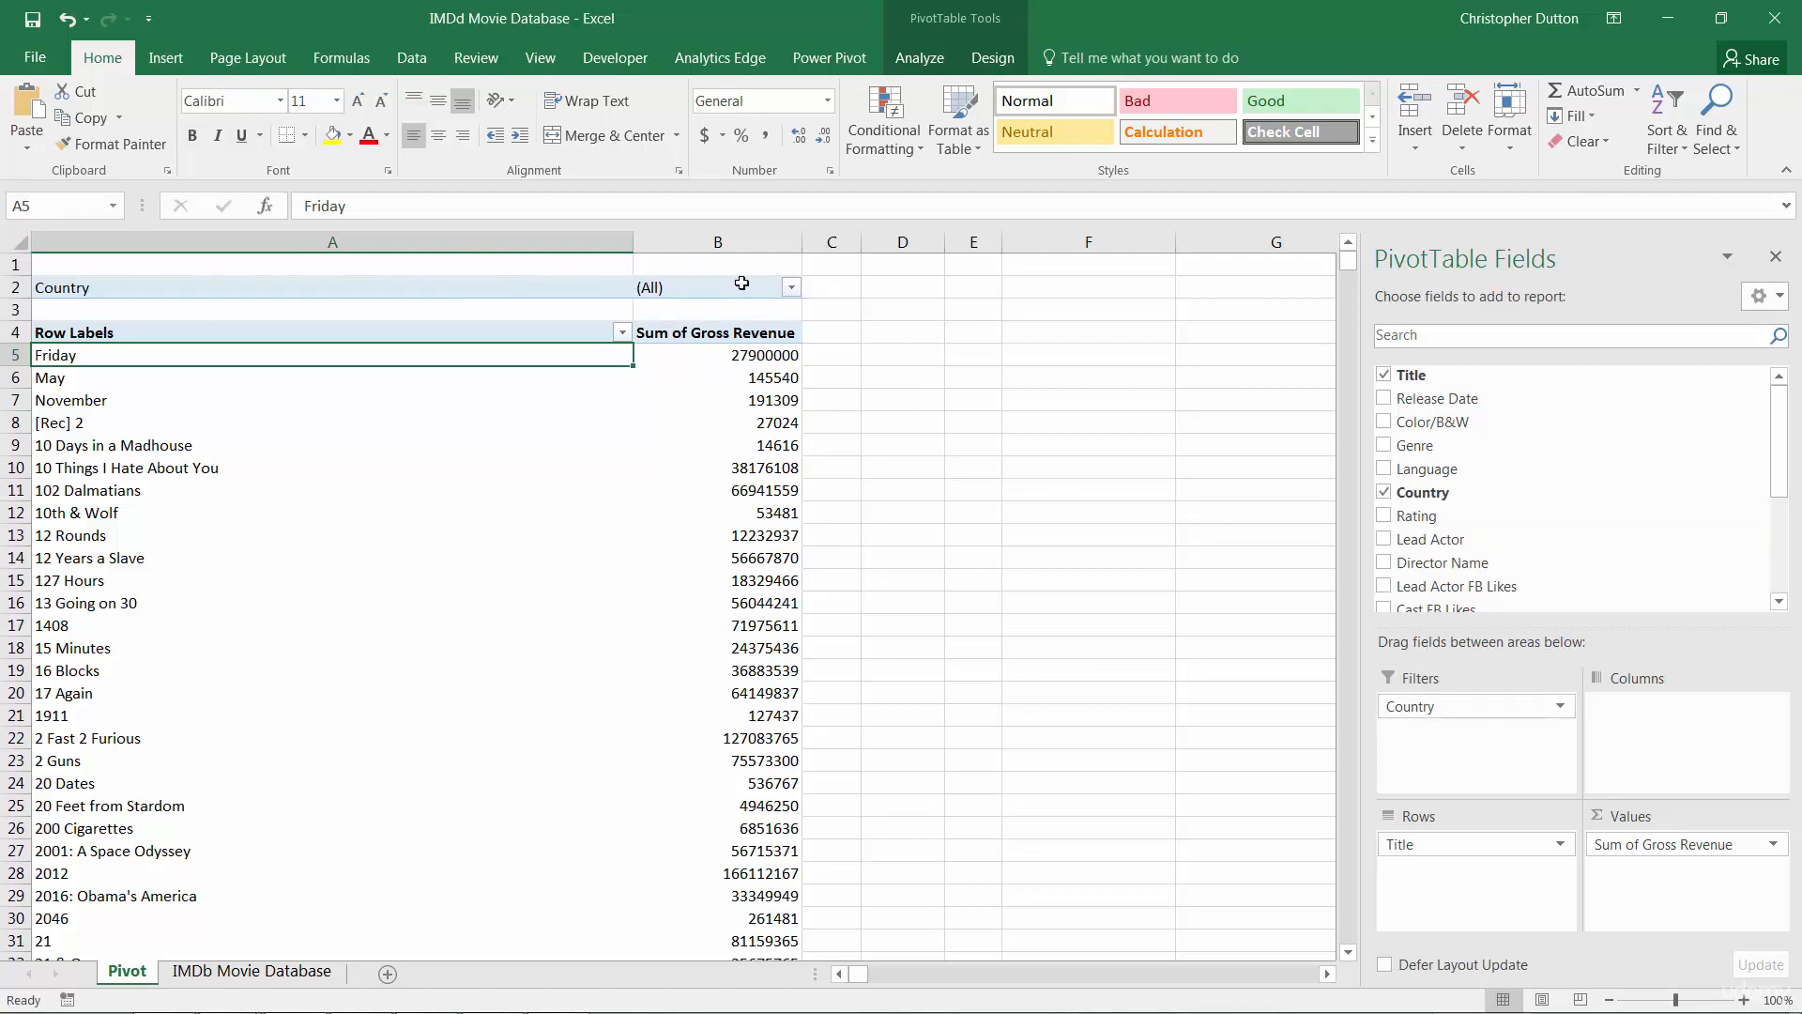
click(791, 290)
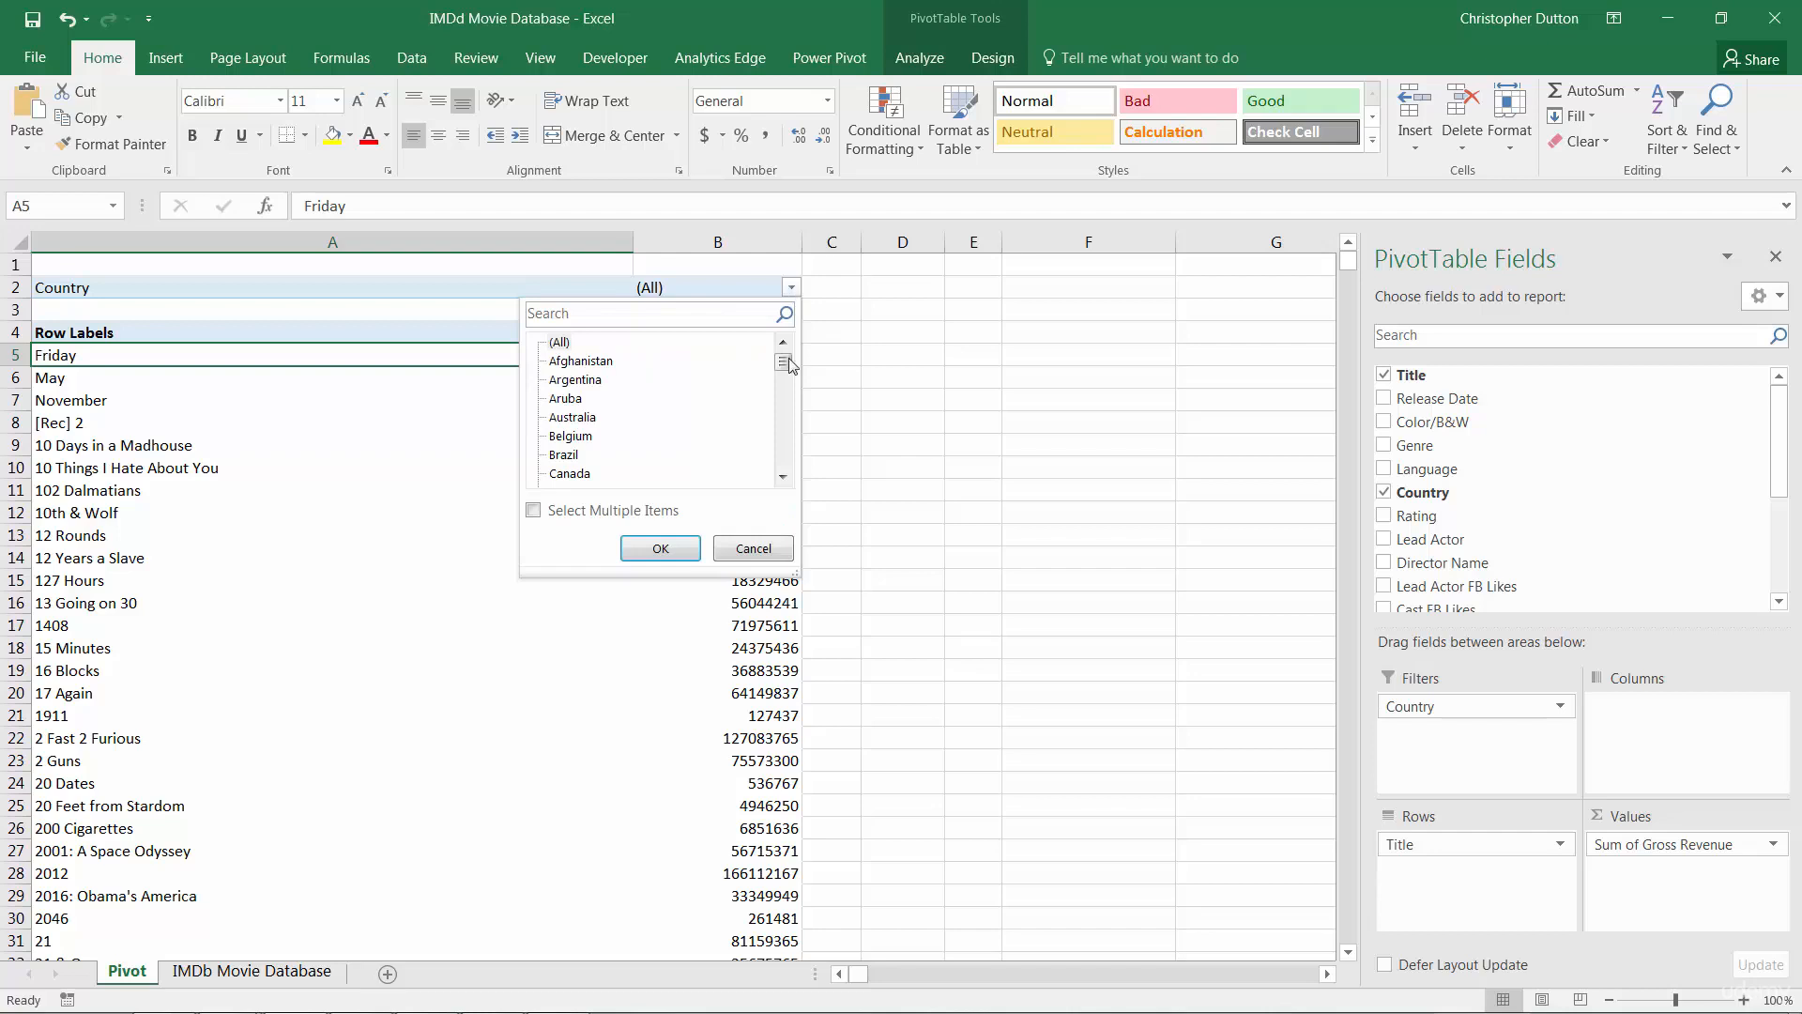
click(566, 475)
click(661, 548)
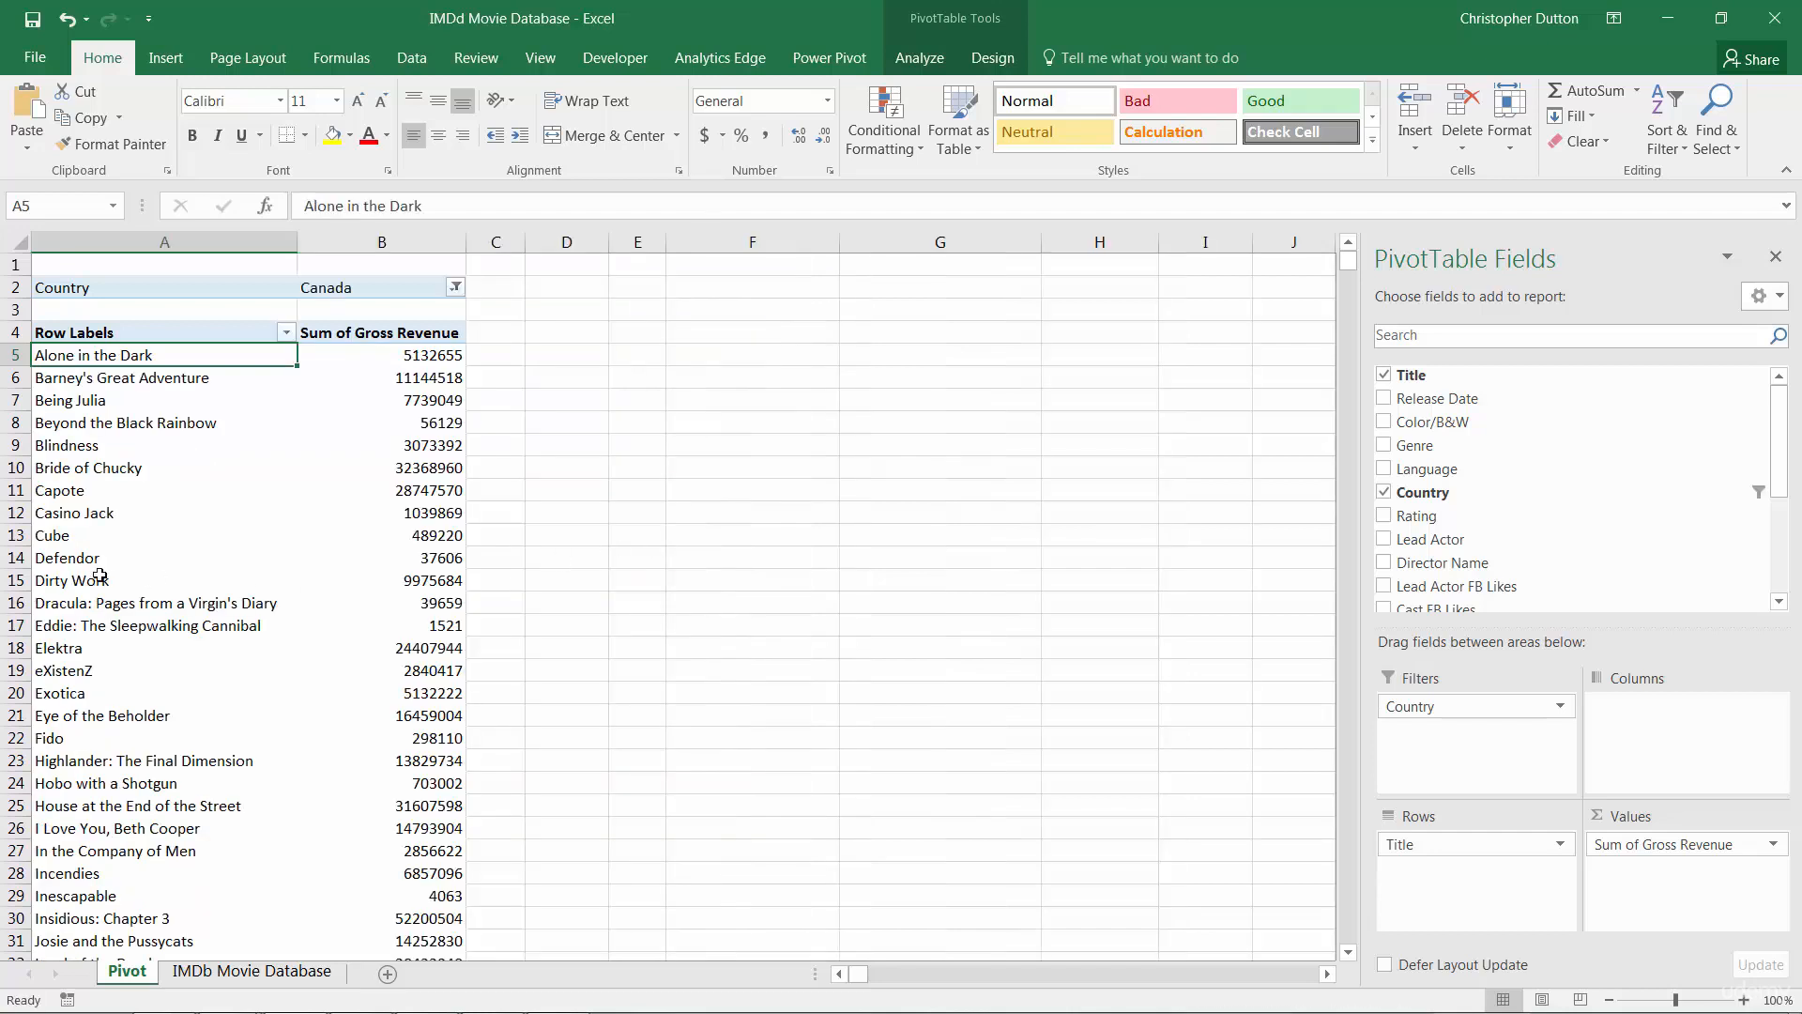
scroll(386, 569, down, 6)
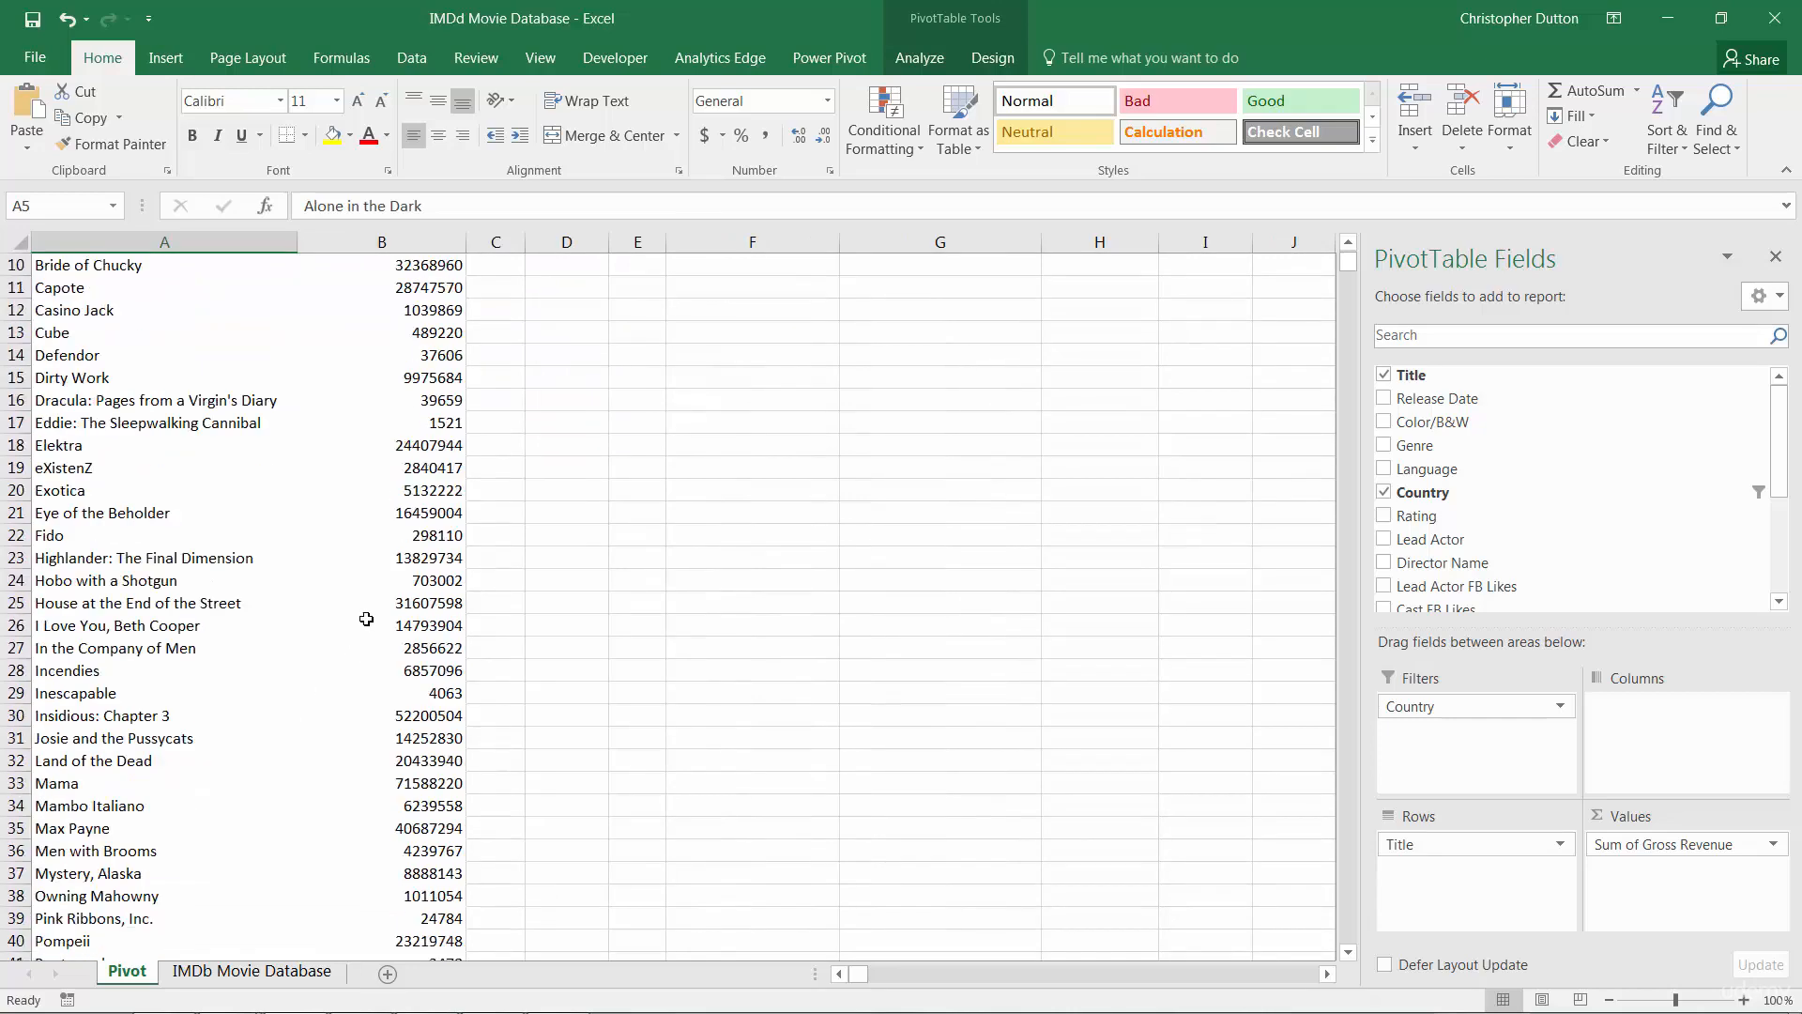
scroll(366, 610, up, 6)
Step: Change the Country report filter to Australia
click(457, 287)
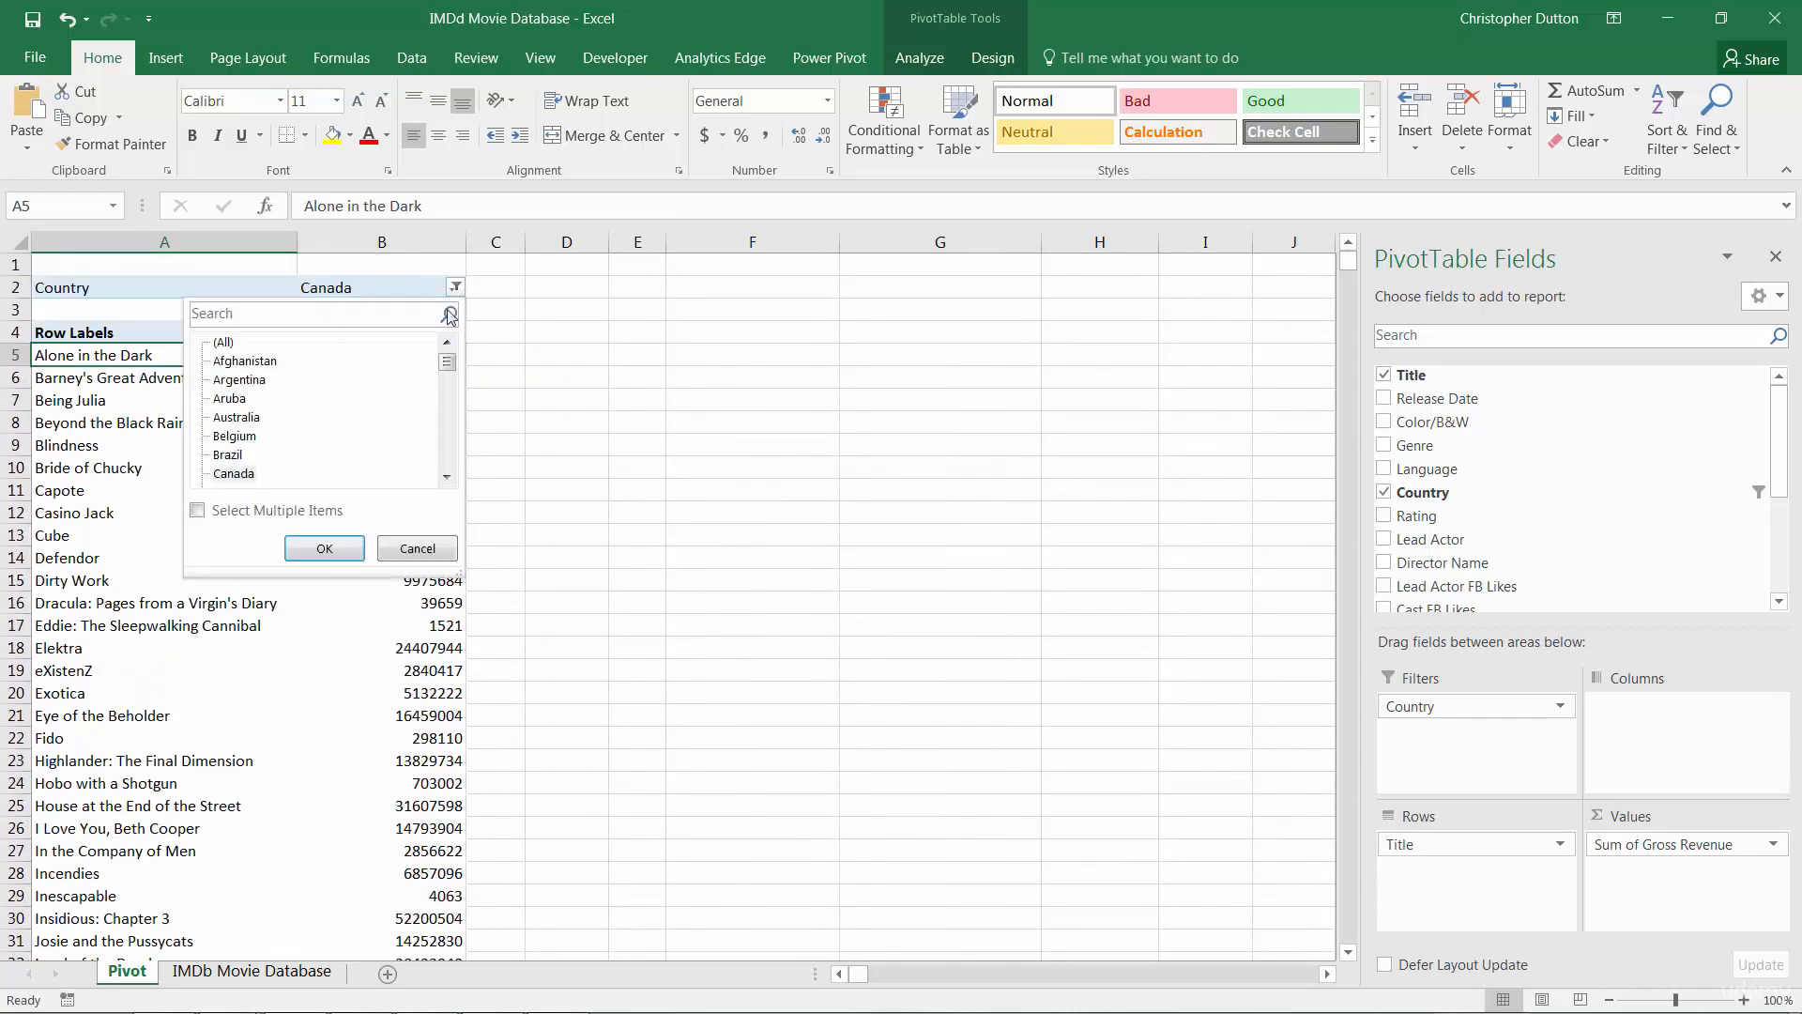
click(246, 418)
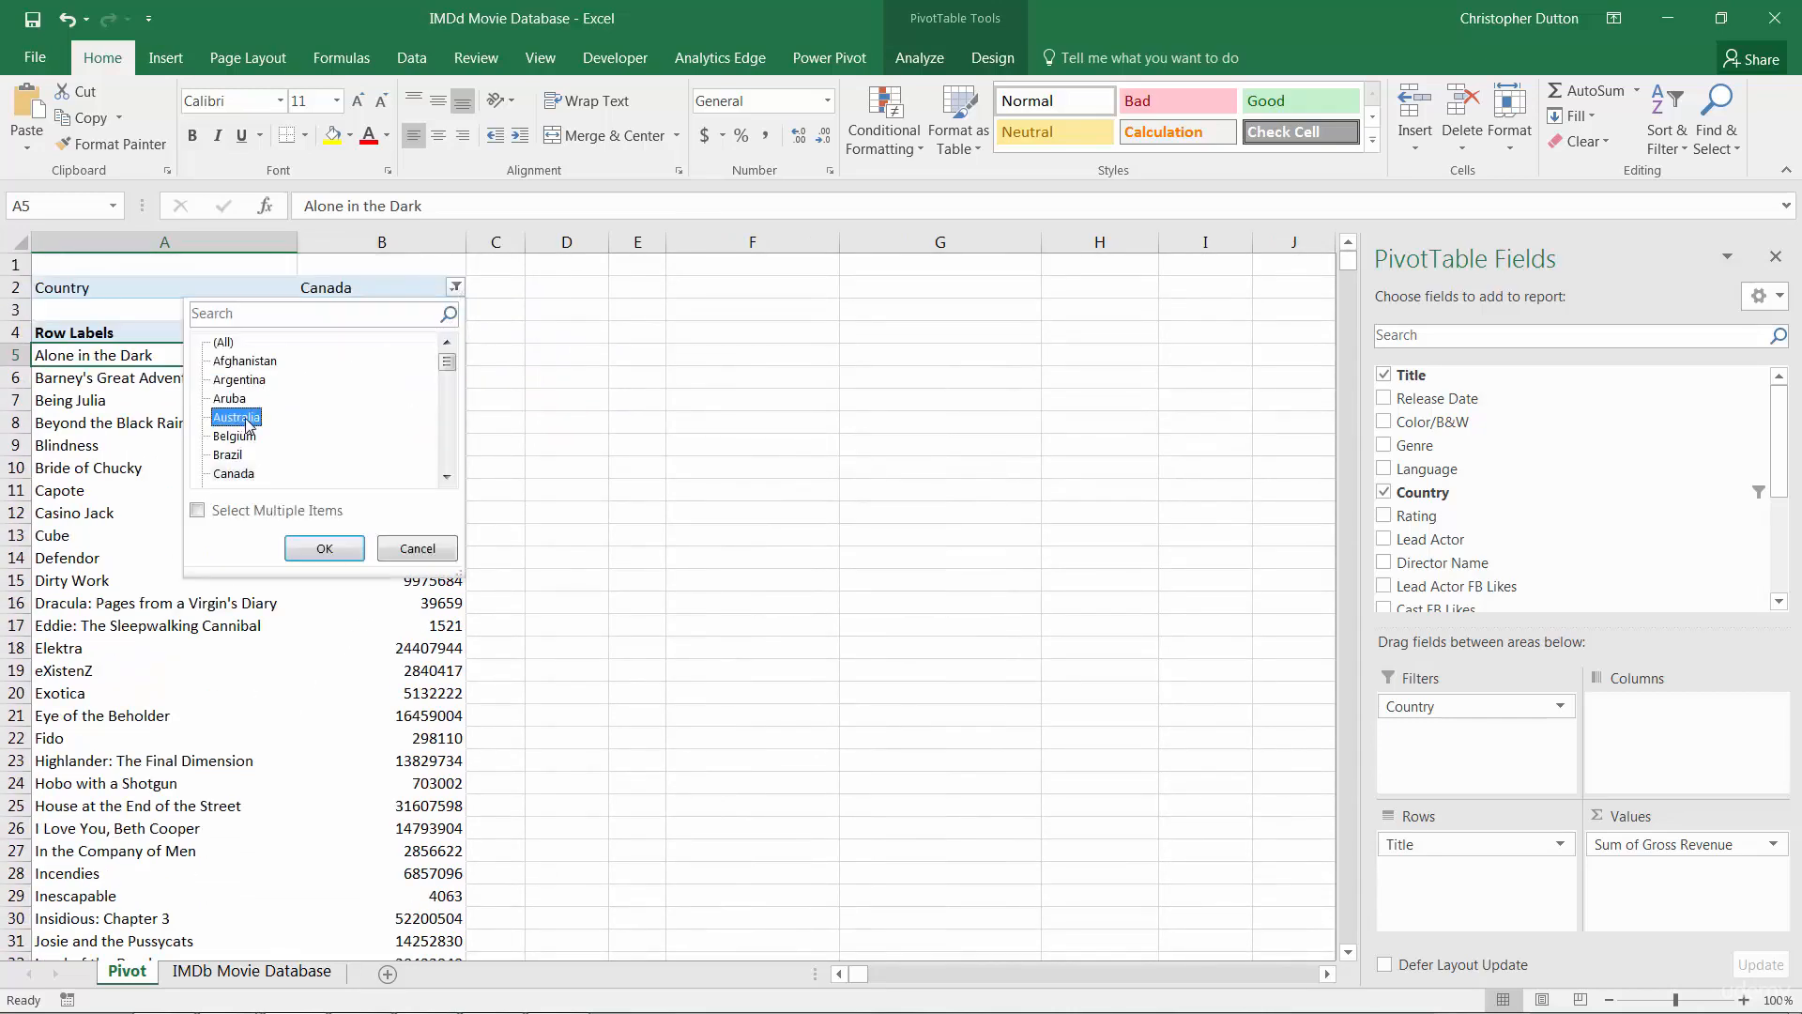
click(324, 548)
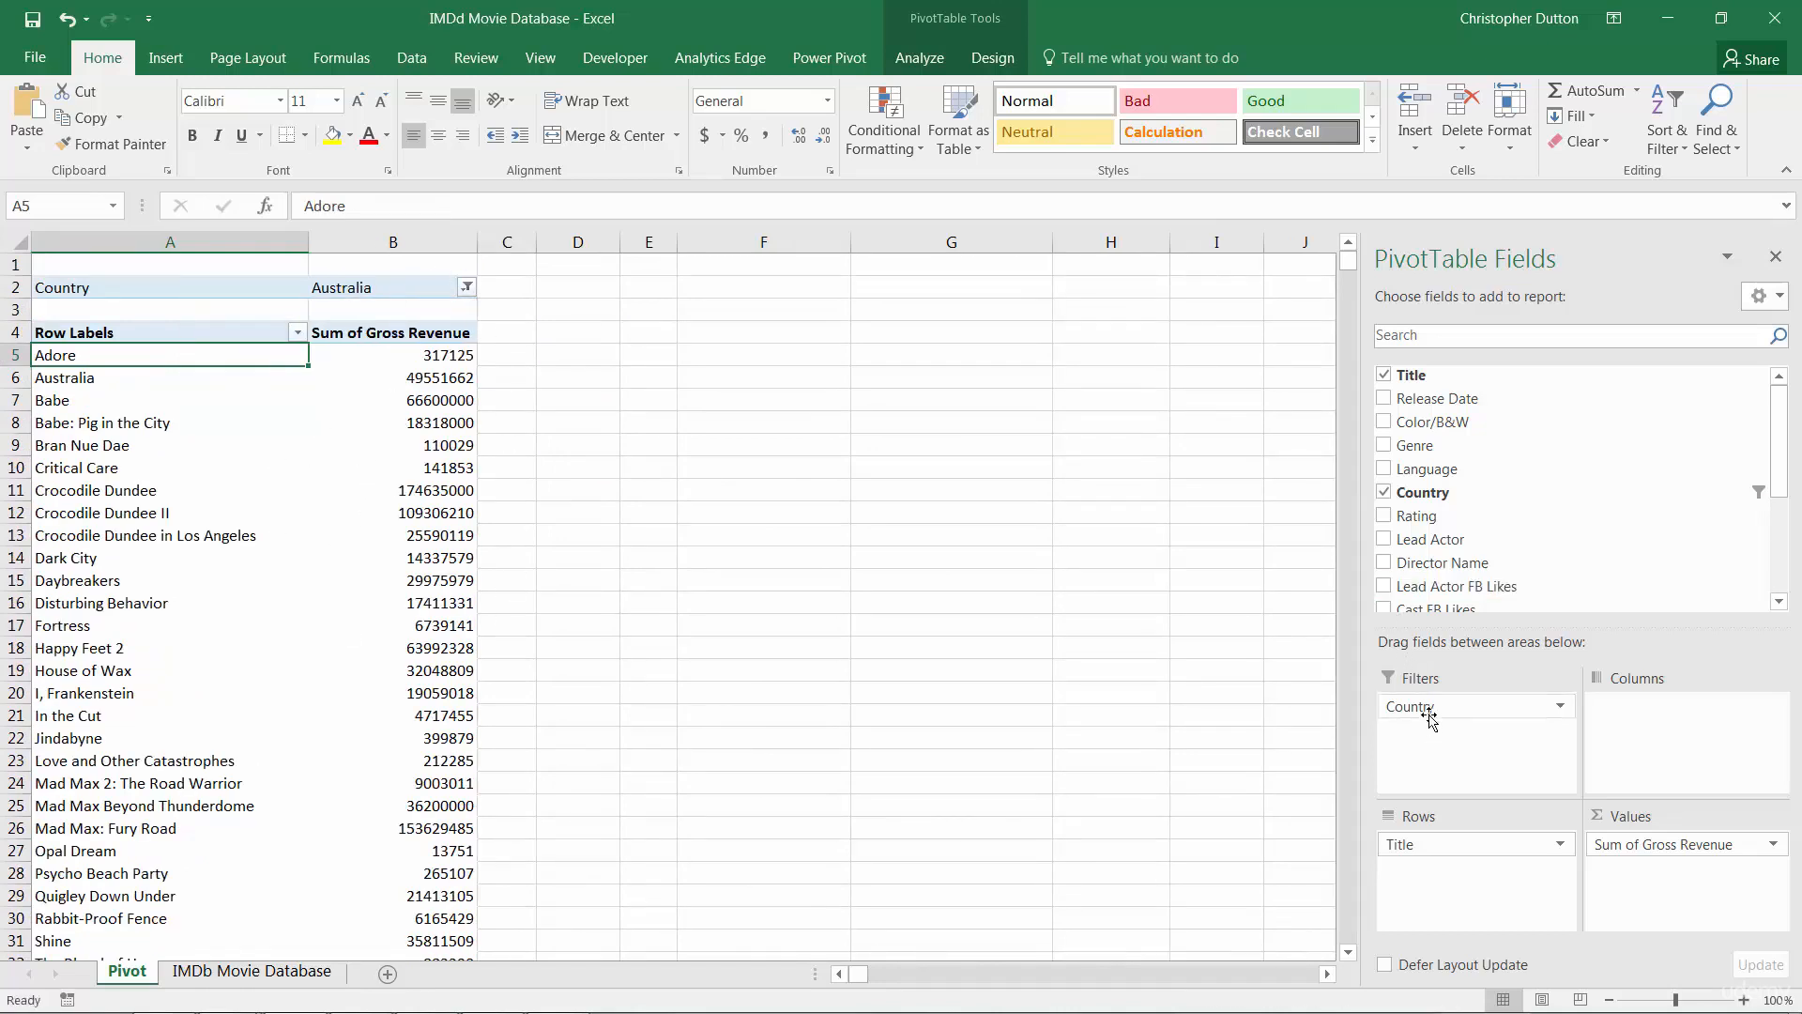
Step: Add Language and Color/B&W as report filters and set the Color/B&W filter to Color
drag(1425, 470, 1429, 699)
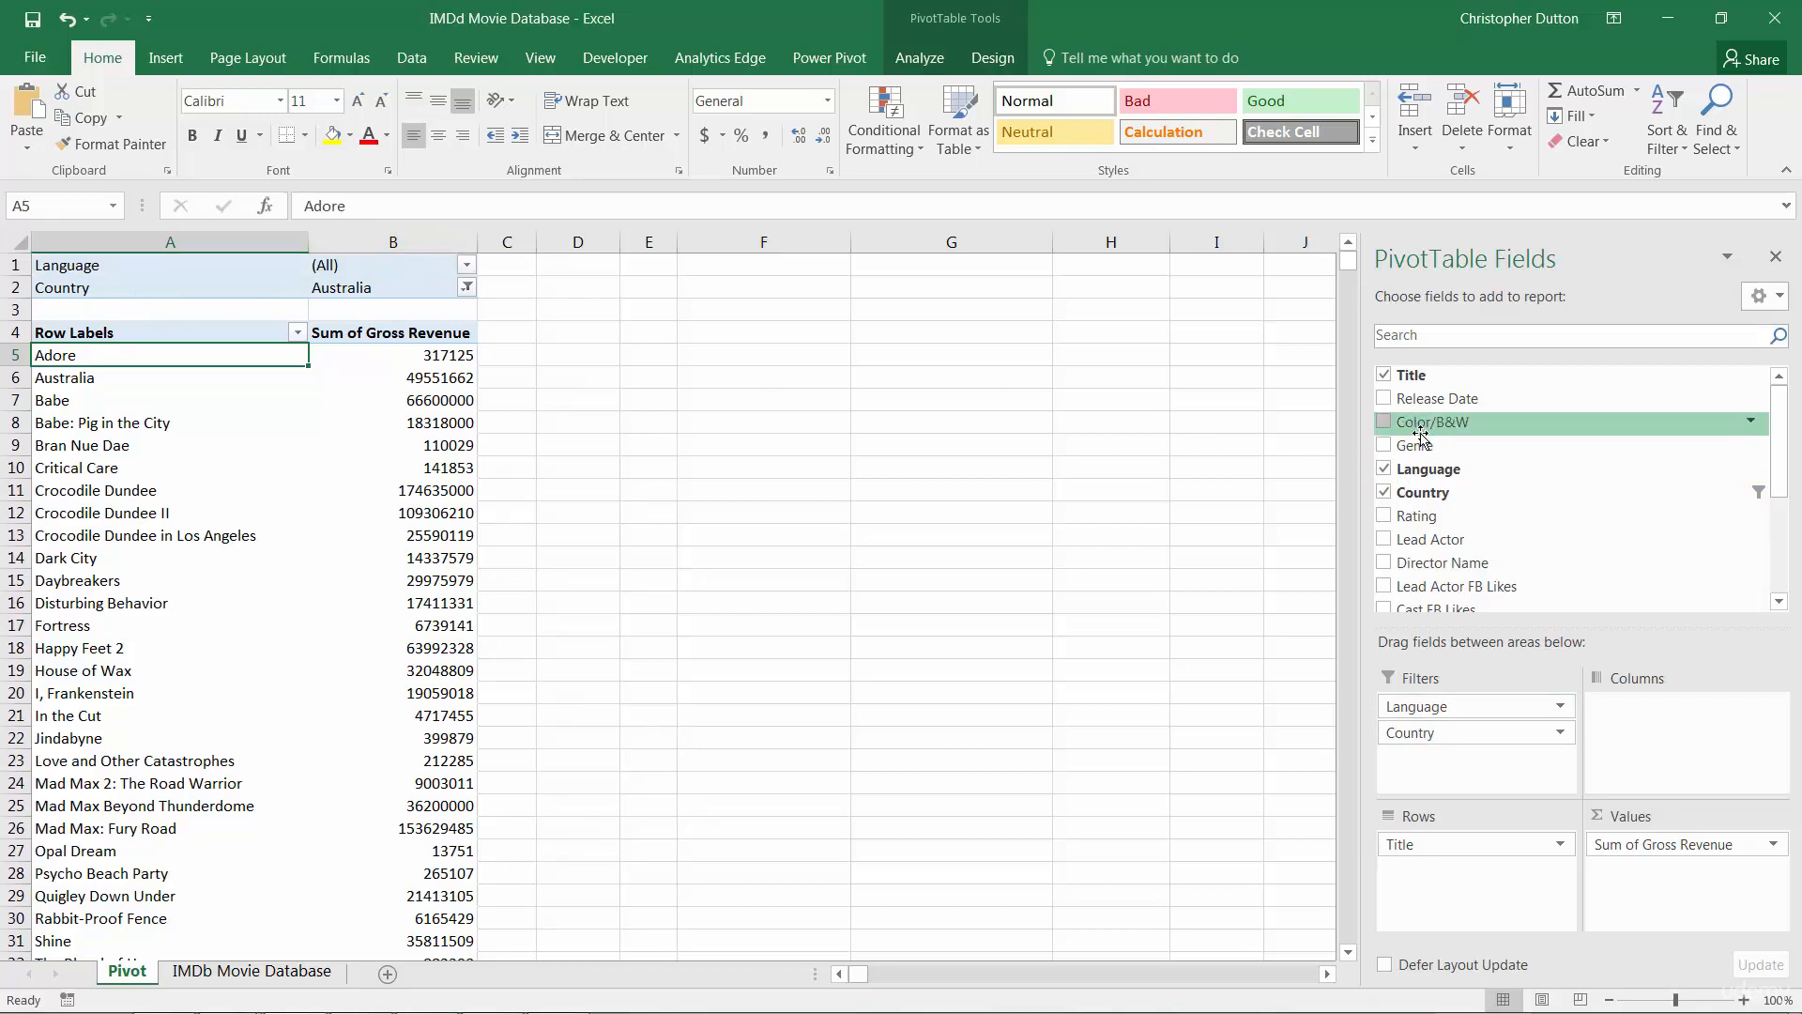
drag(1422, 432, 1437, 756)
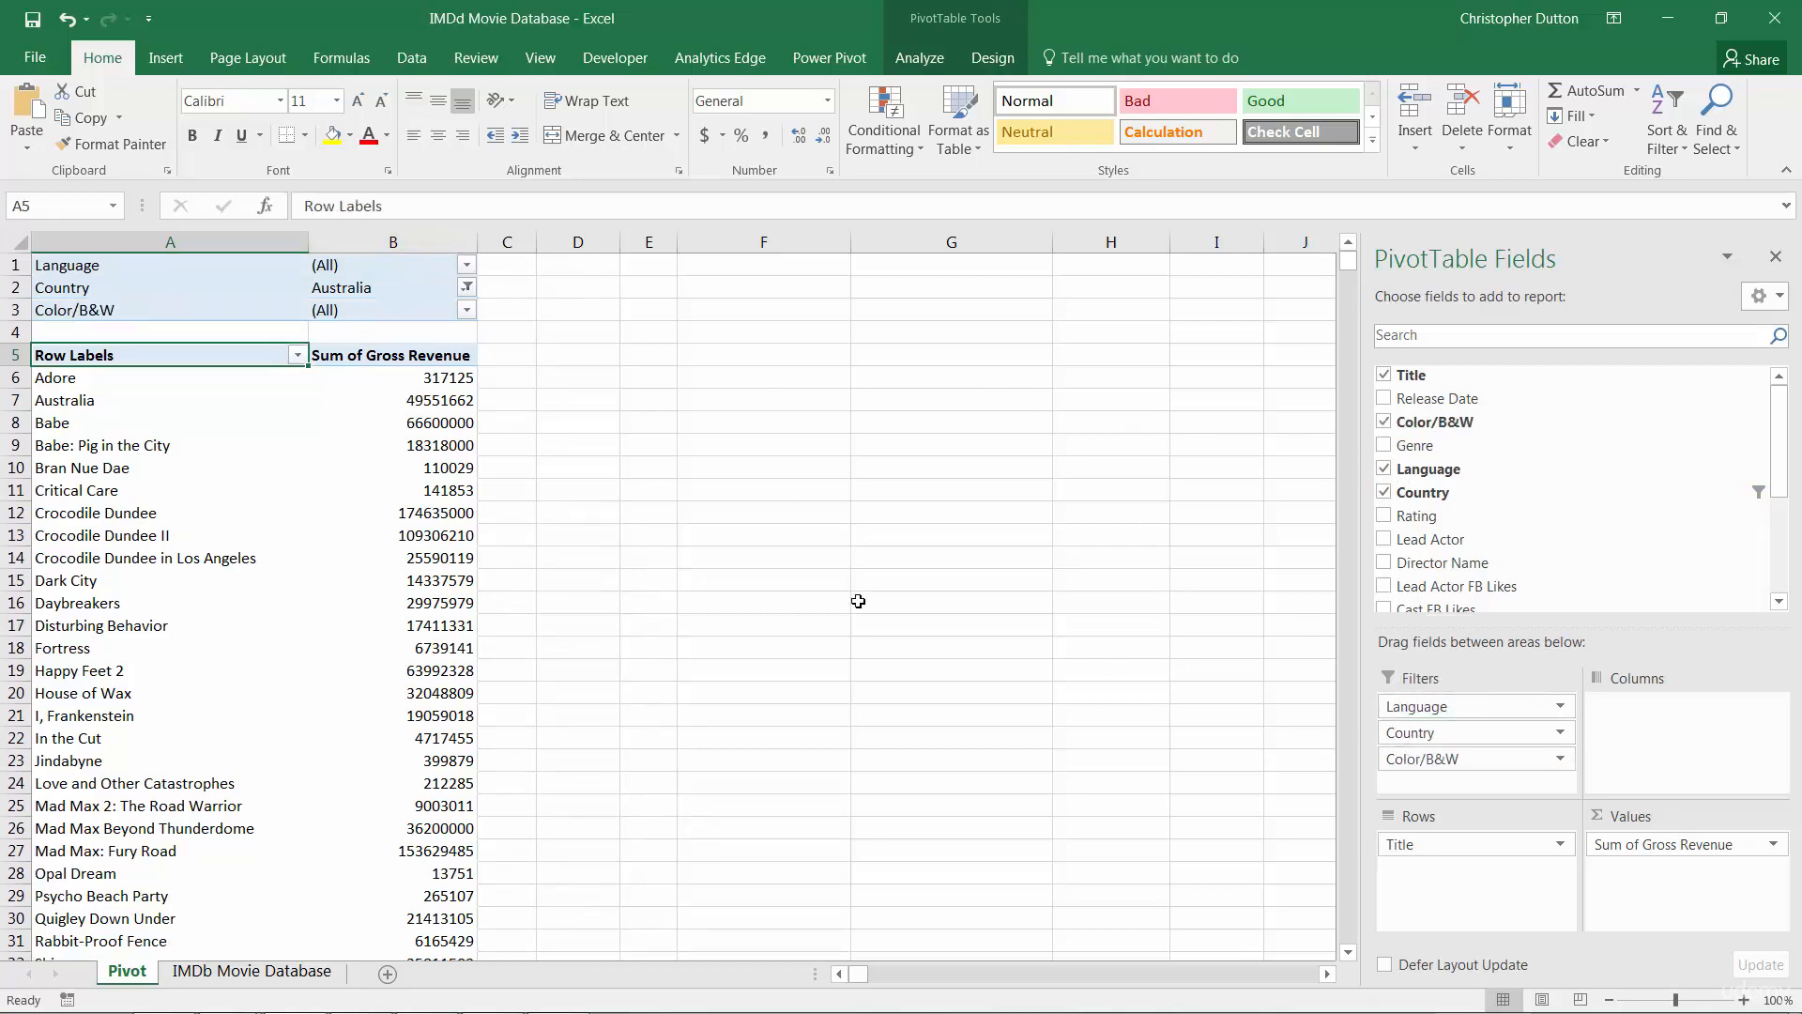
click(467, 309)
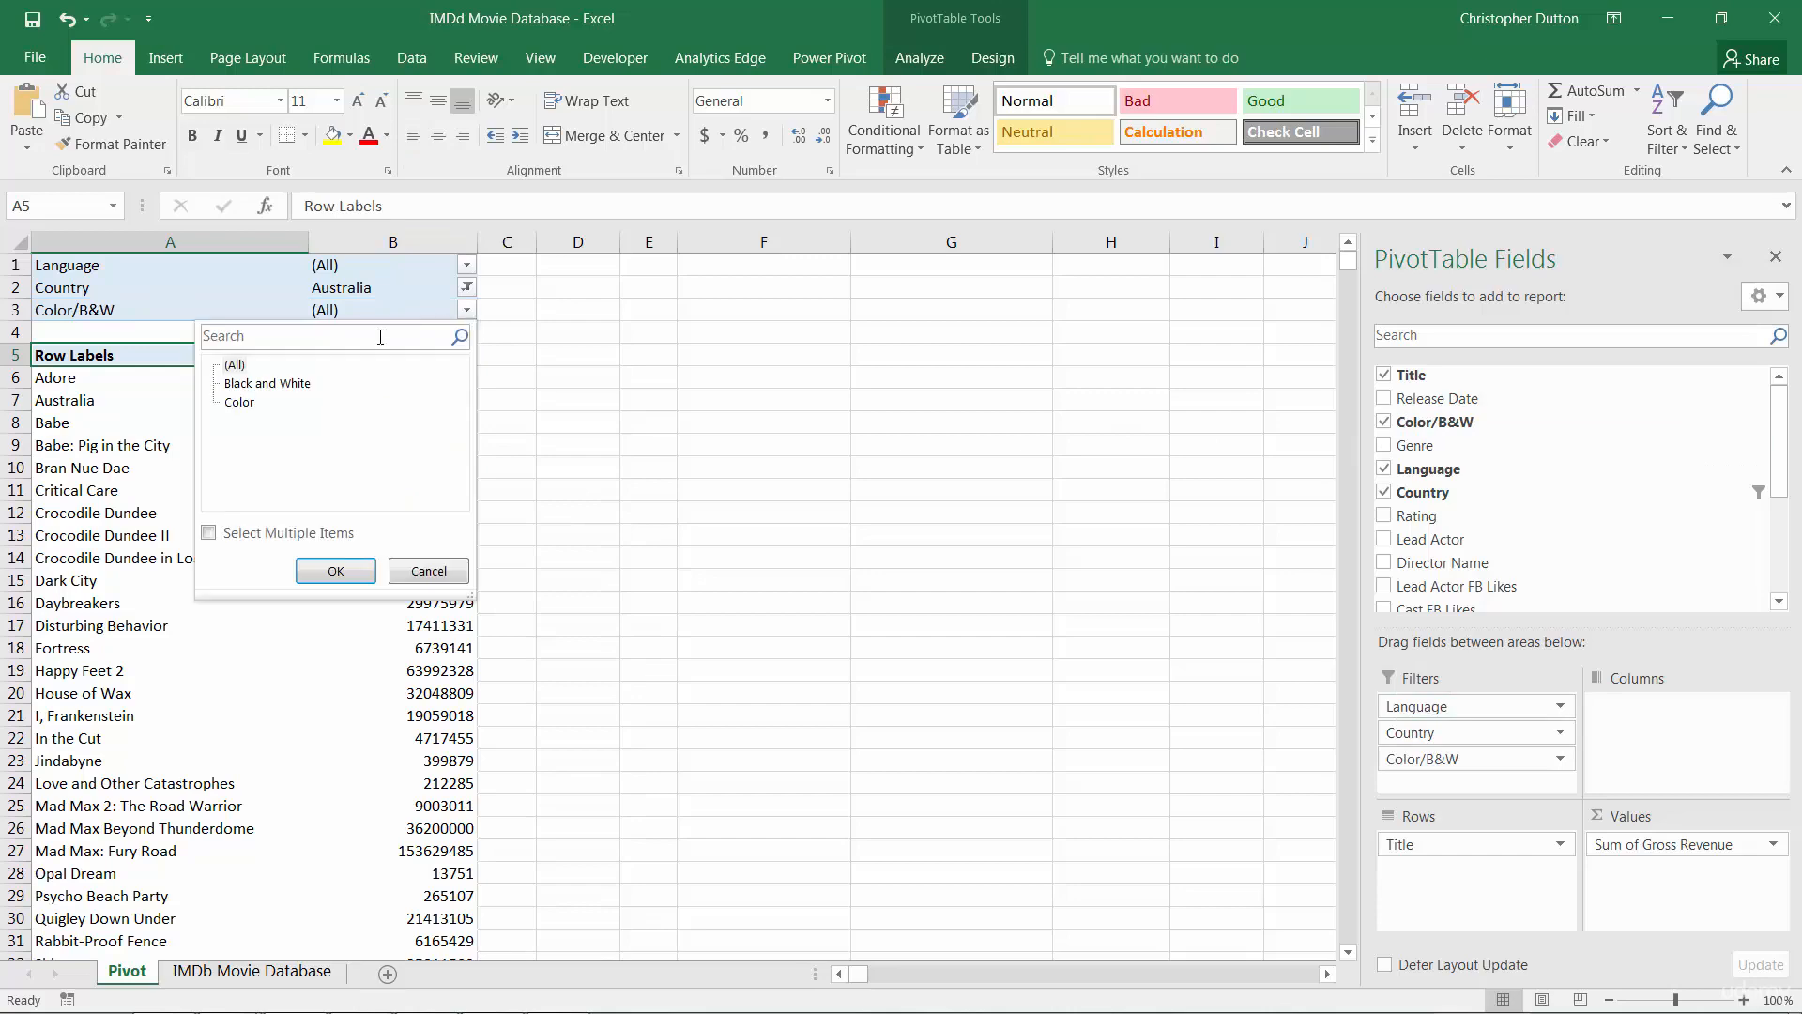
click(239, 402)
click(335, 571)
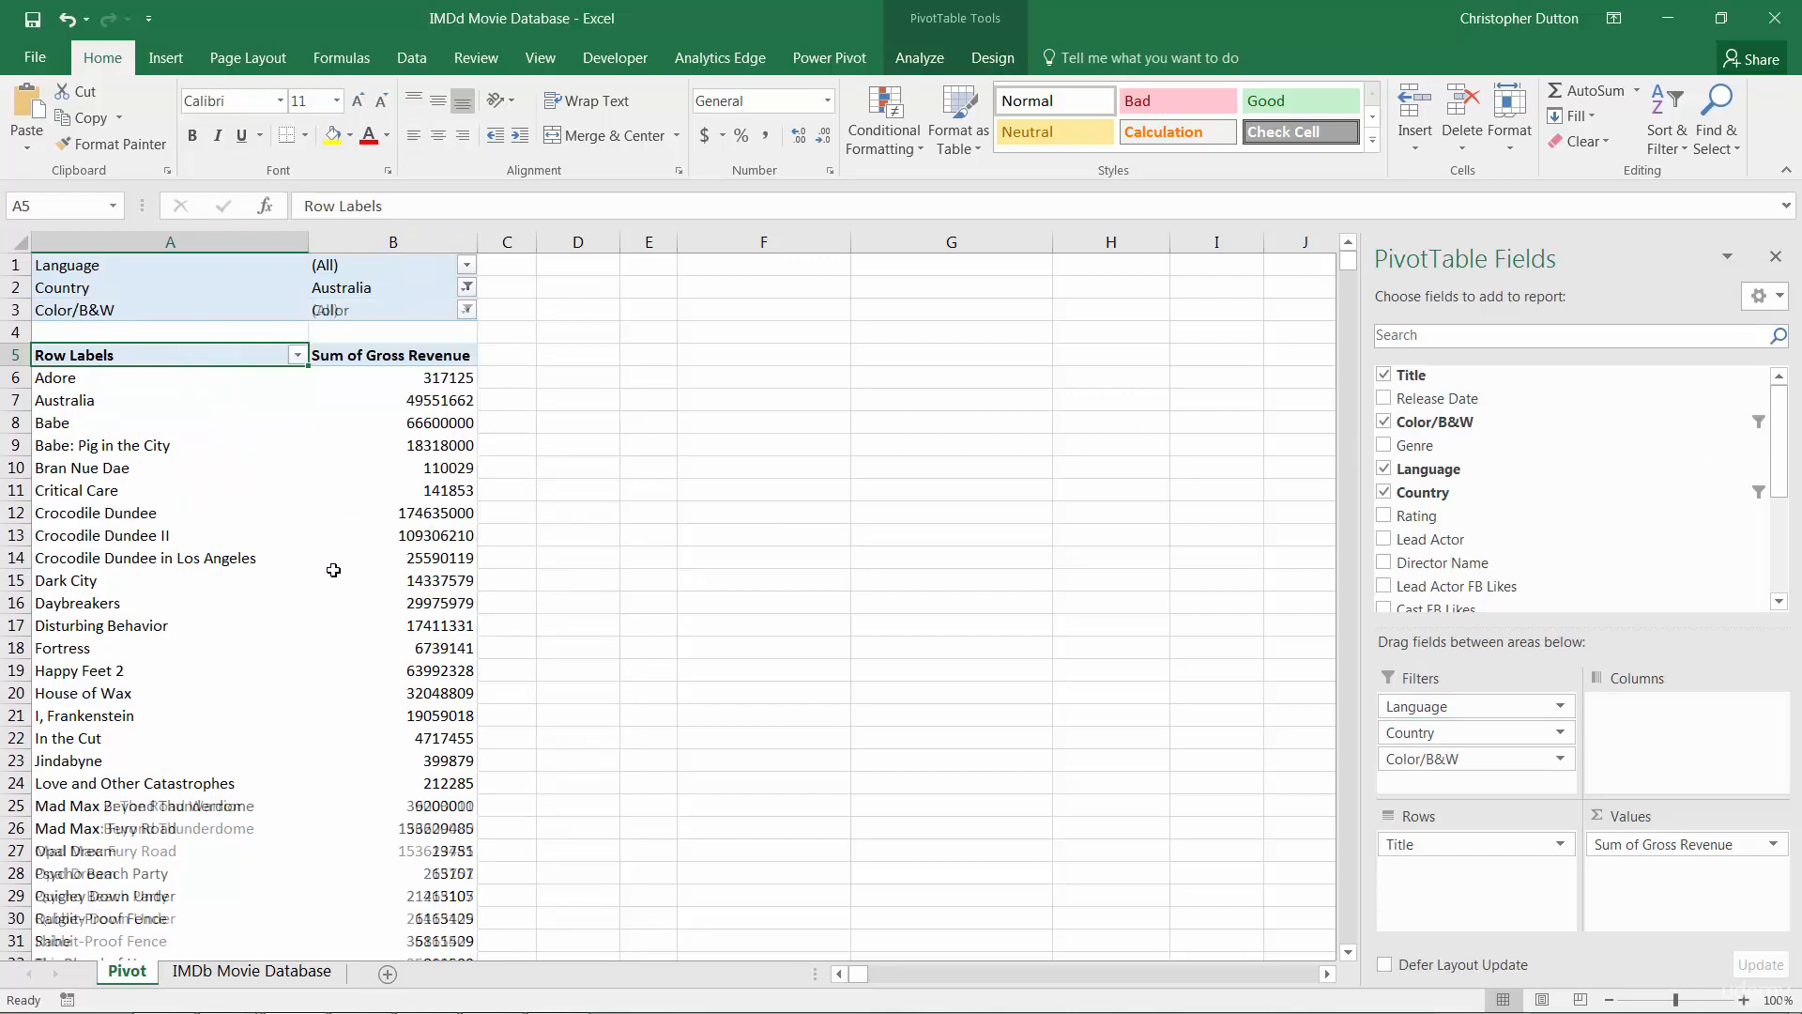
scroll(239, 539, down, 3)
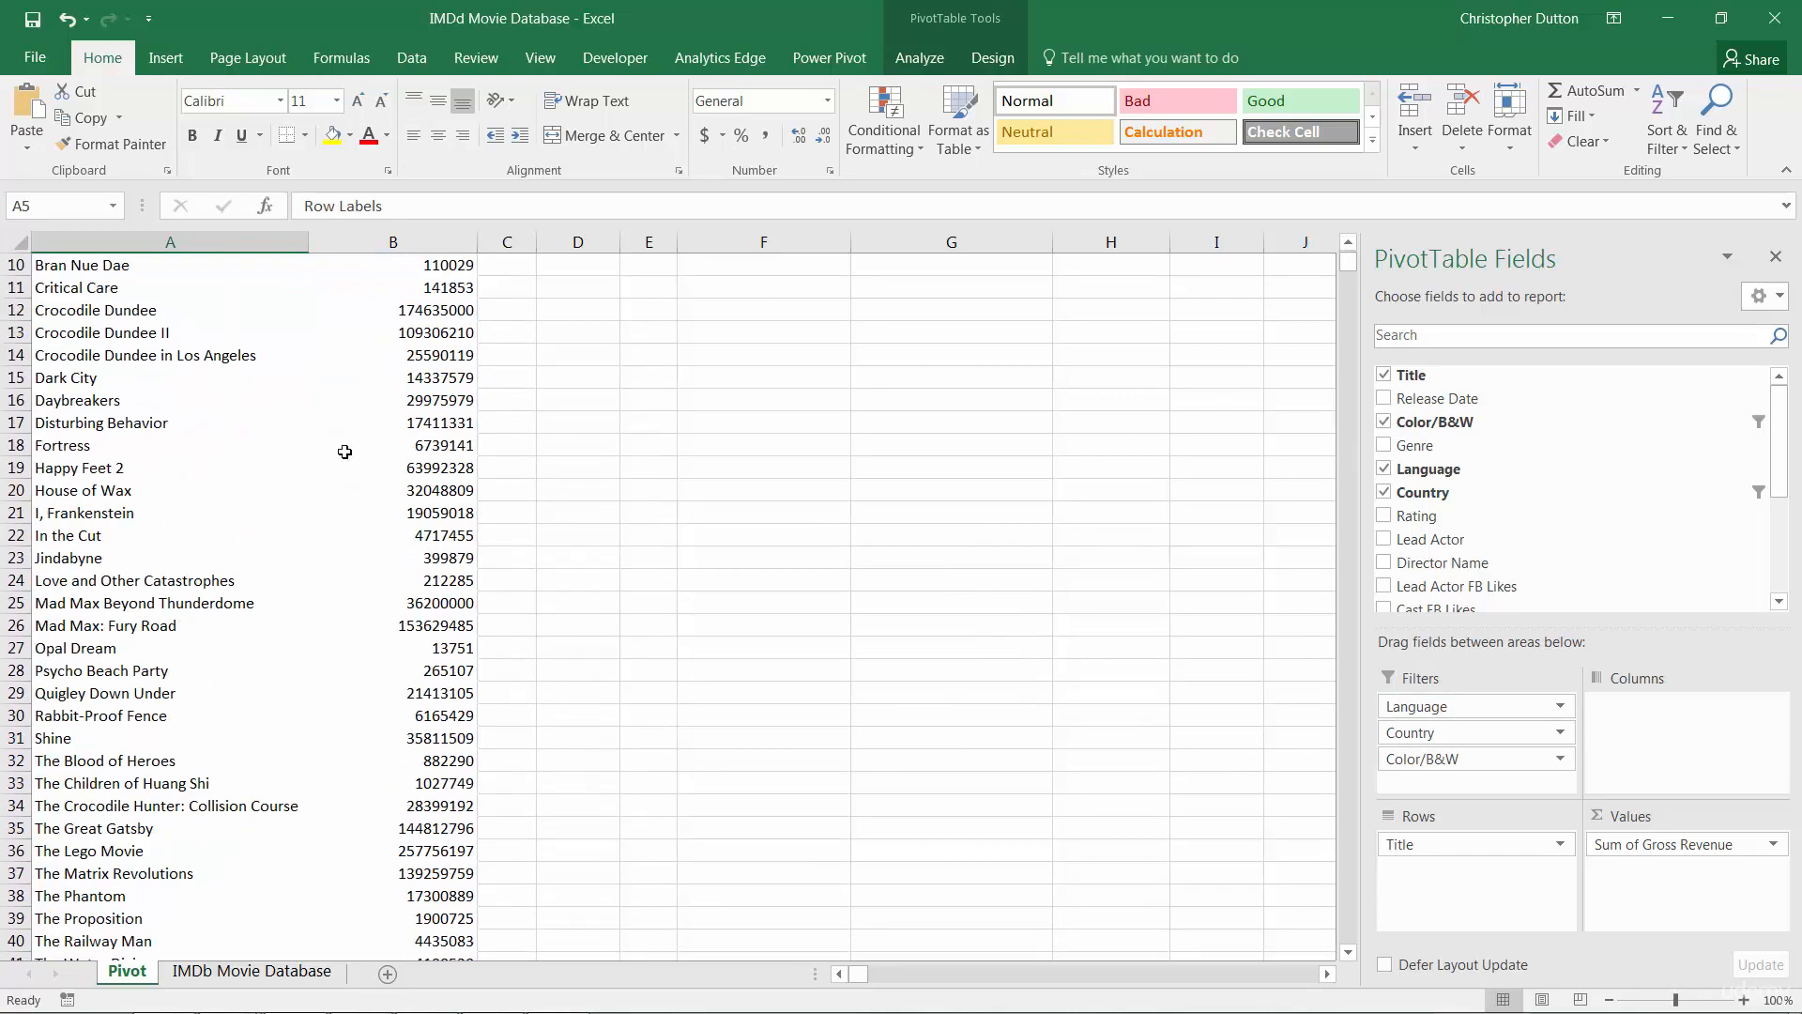
scroll(368, 519, up, 3)
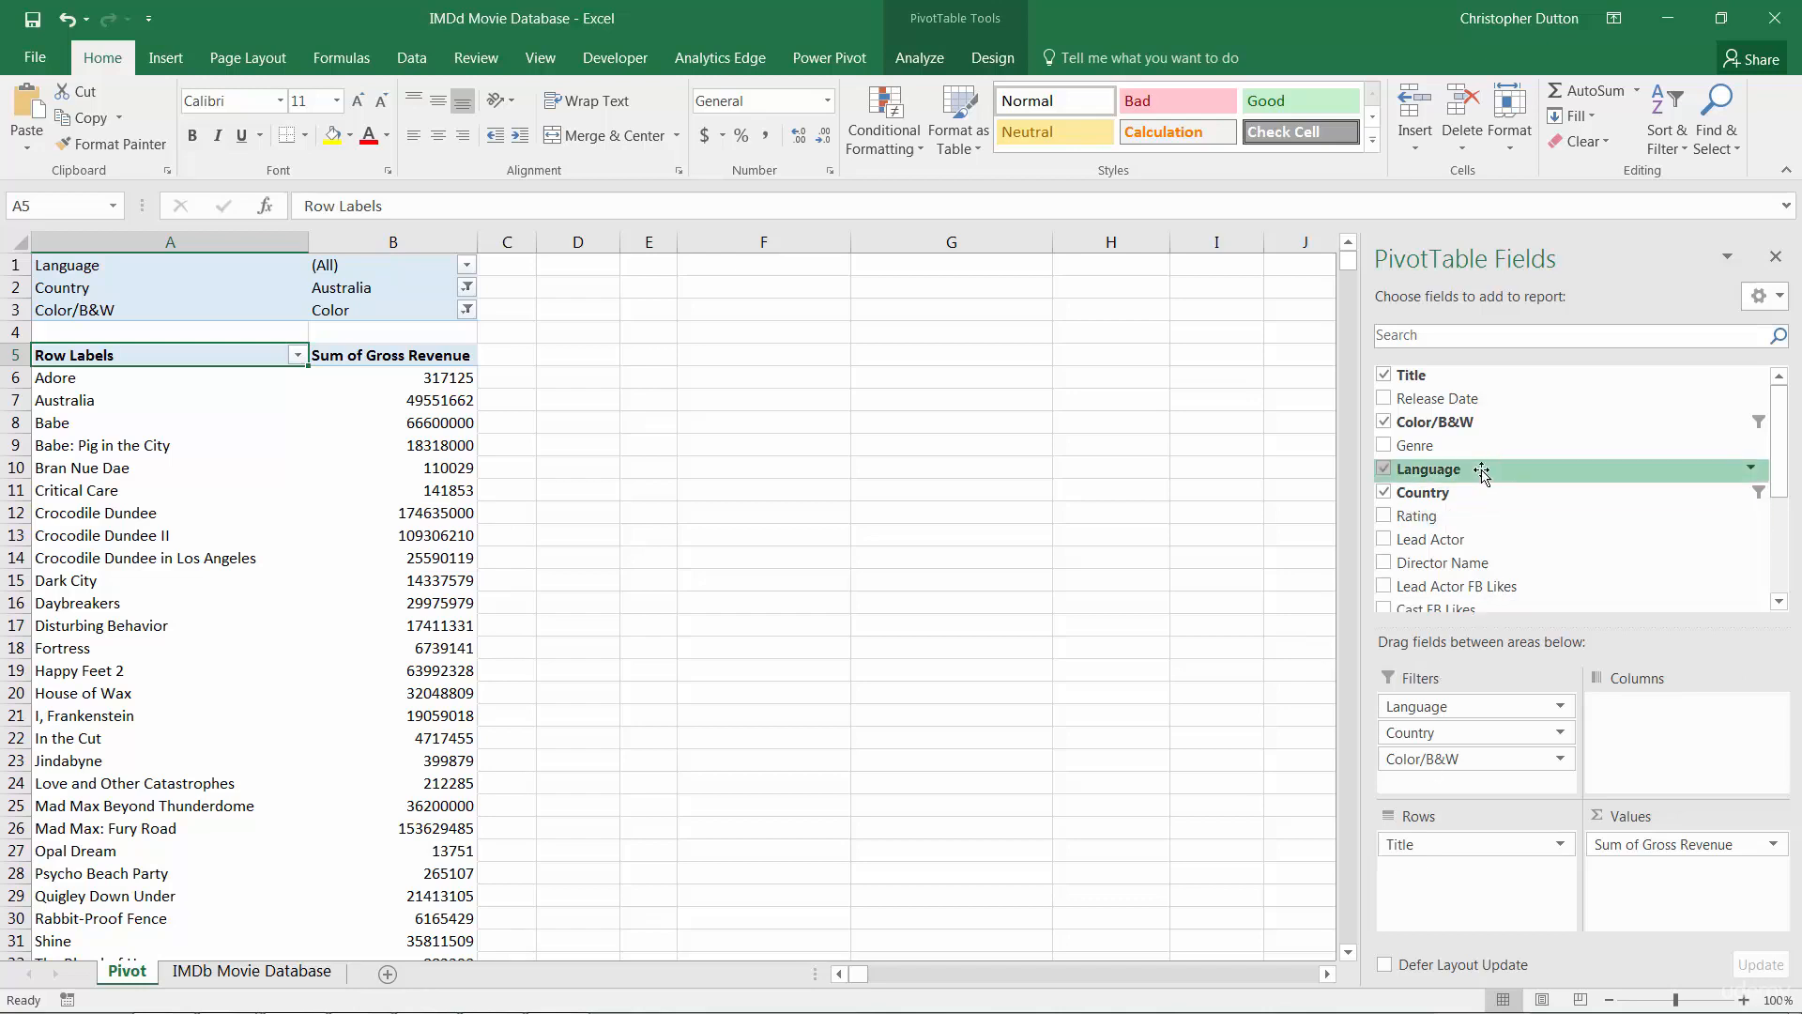
Step: Add the Genre field above Title in the rows to group the movies by genre
drag(1425, 445, 1443, 834)
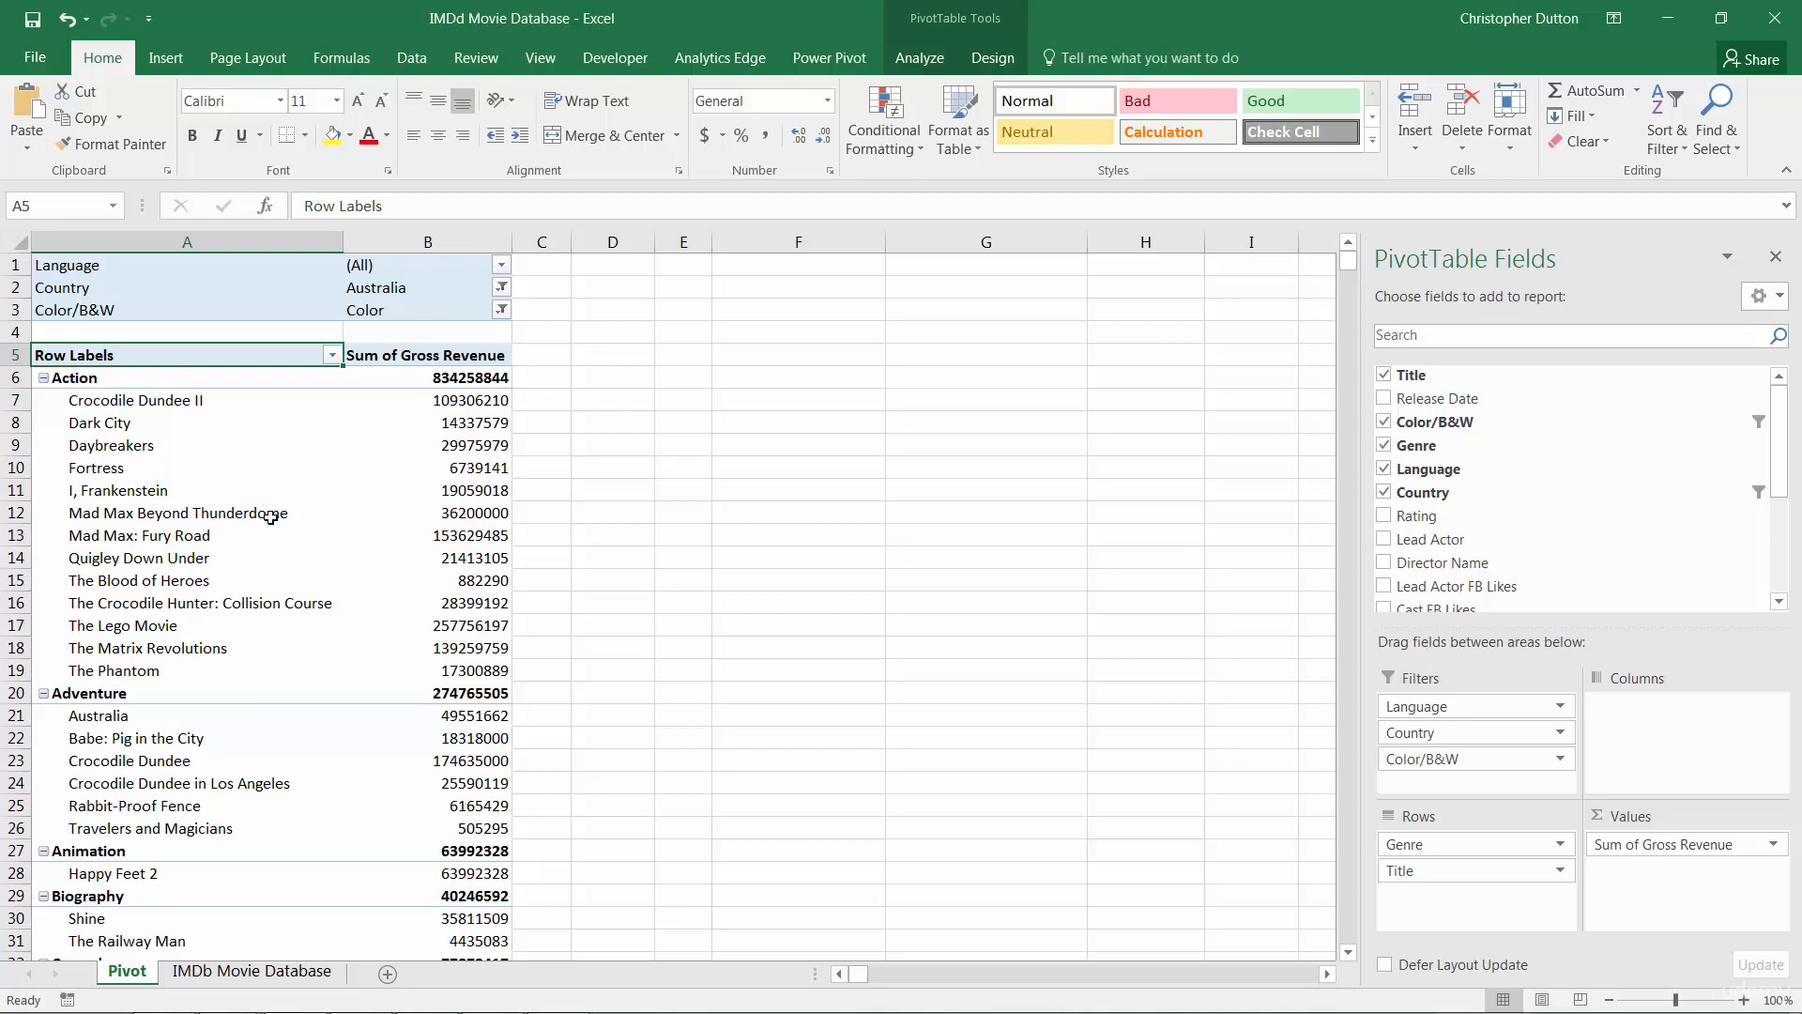
Step: Examine the Action genre's subtotal and its individual movie revenues, and look through the other genre groups
drag(427, 396, 251, 405)
drag(412, 375, 192, 383)
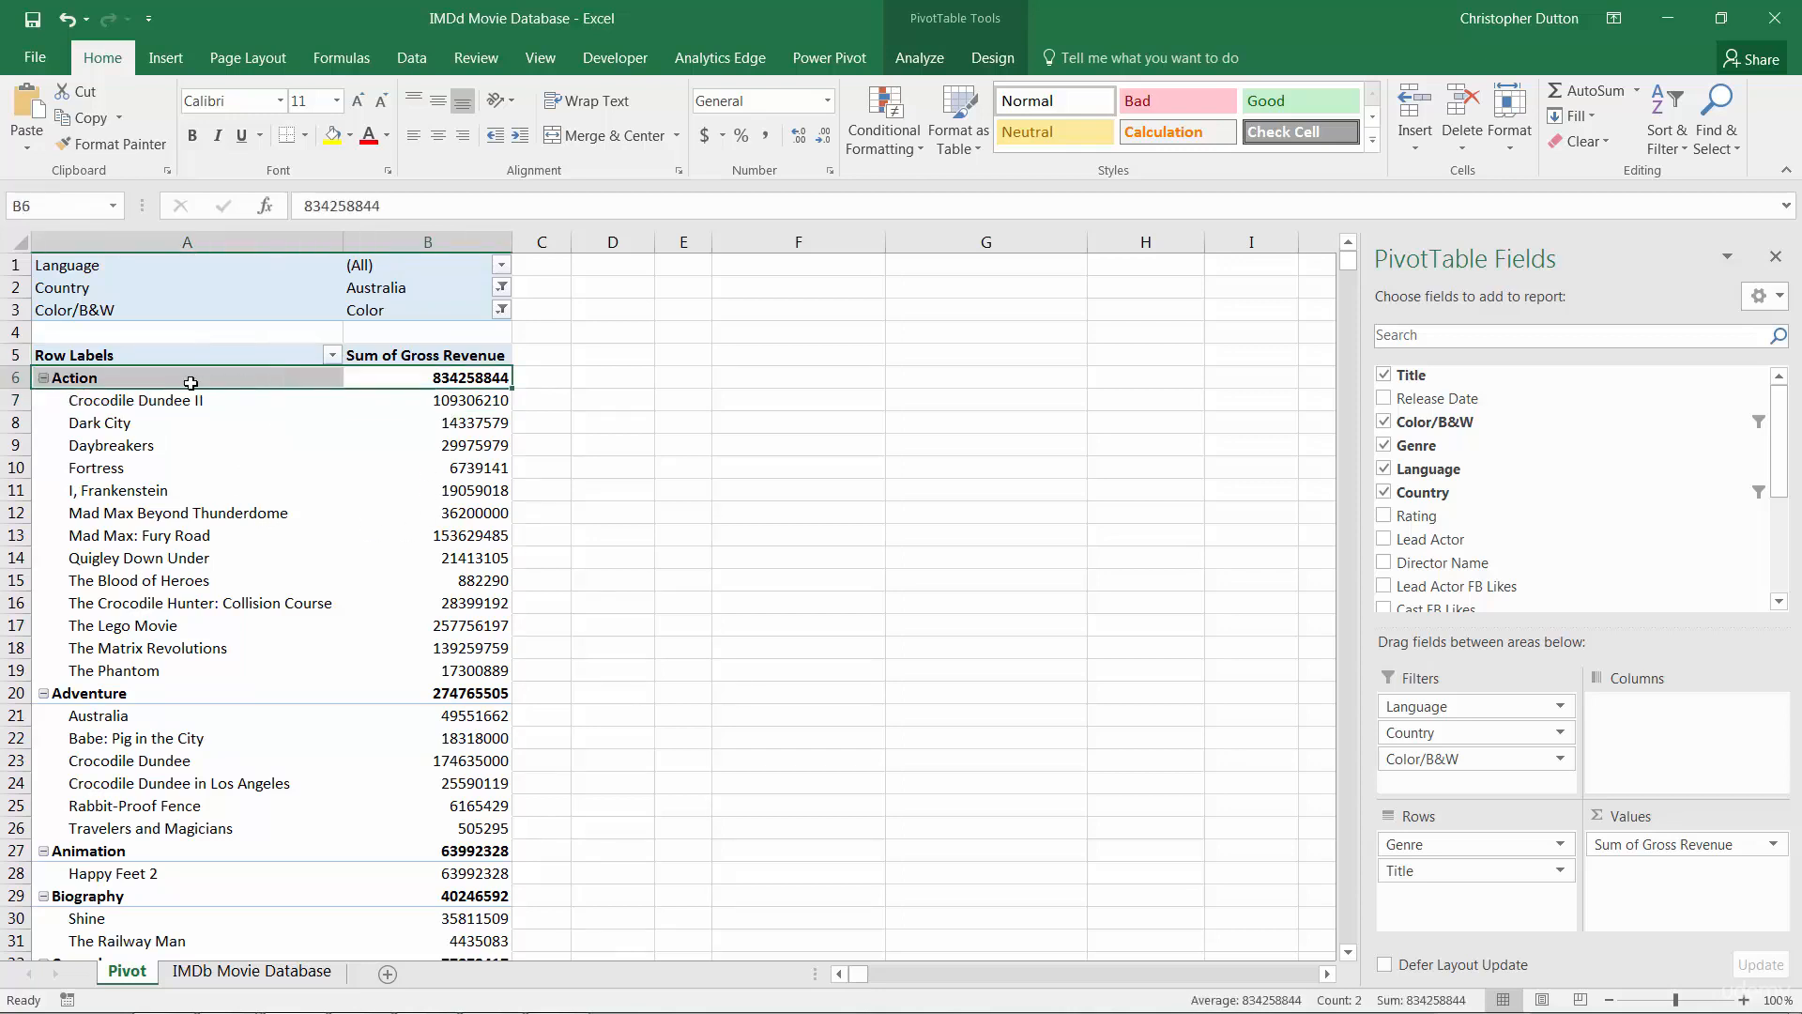
click(92, 376)
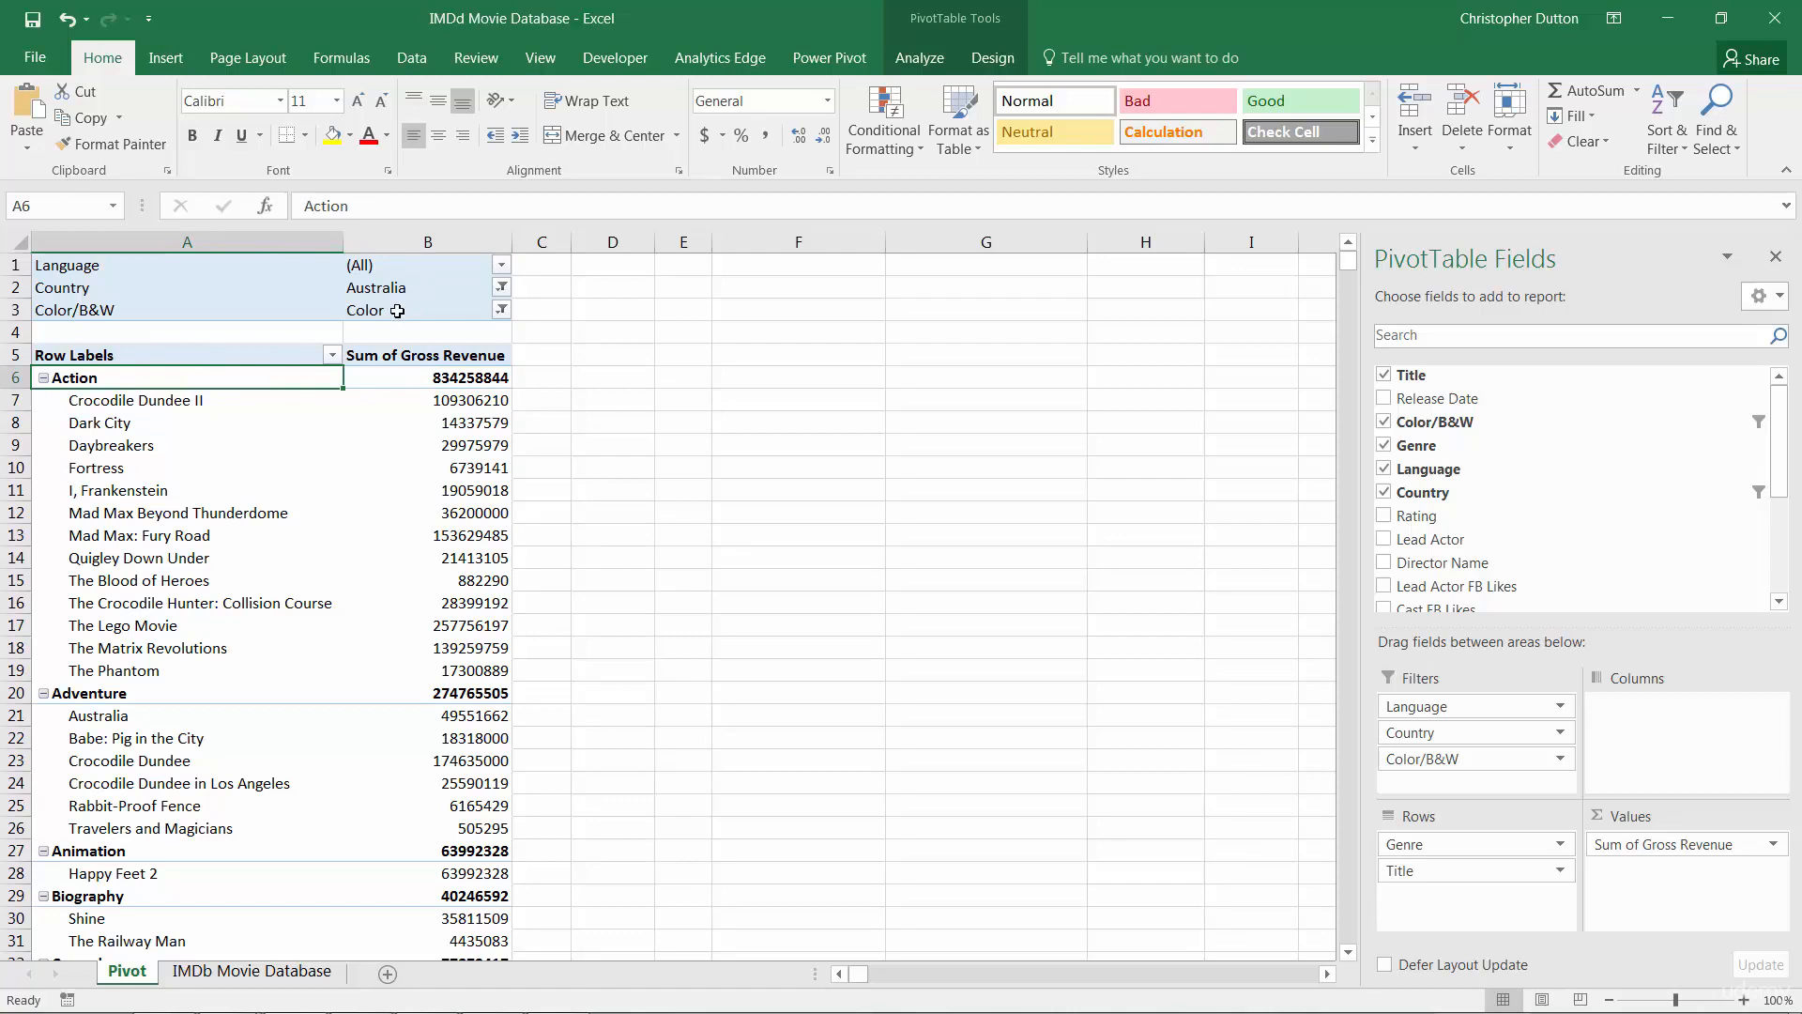
drag(129, 395, 97, 670)
drag(432, 400, 427, 670)
click(86, 386)
click(490, 371)
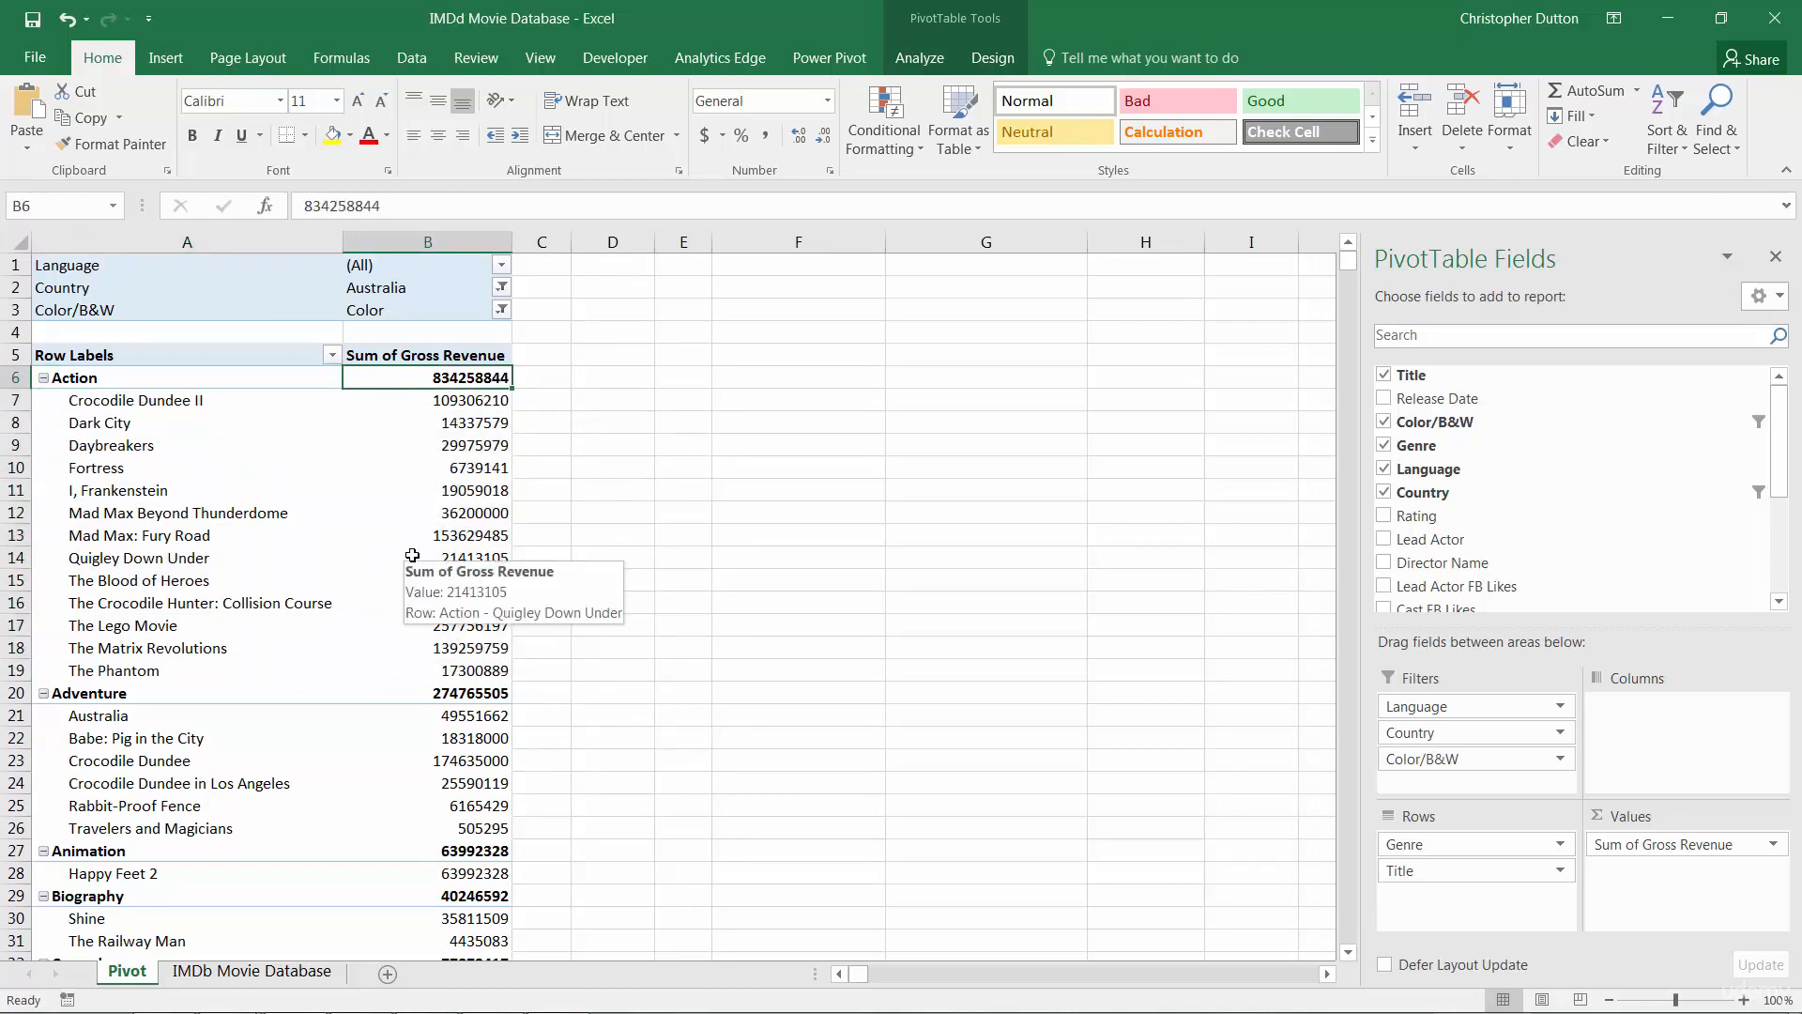
scroll(395, 531, down, 1)
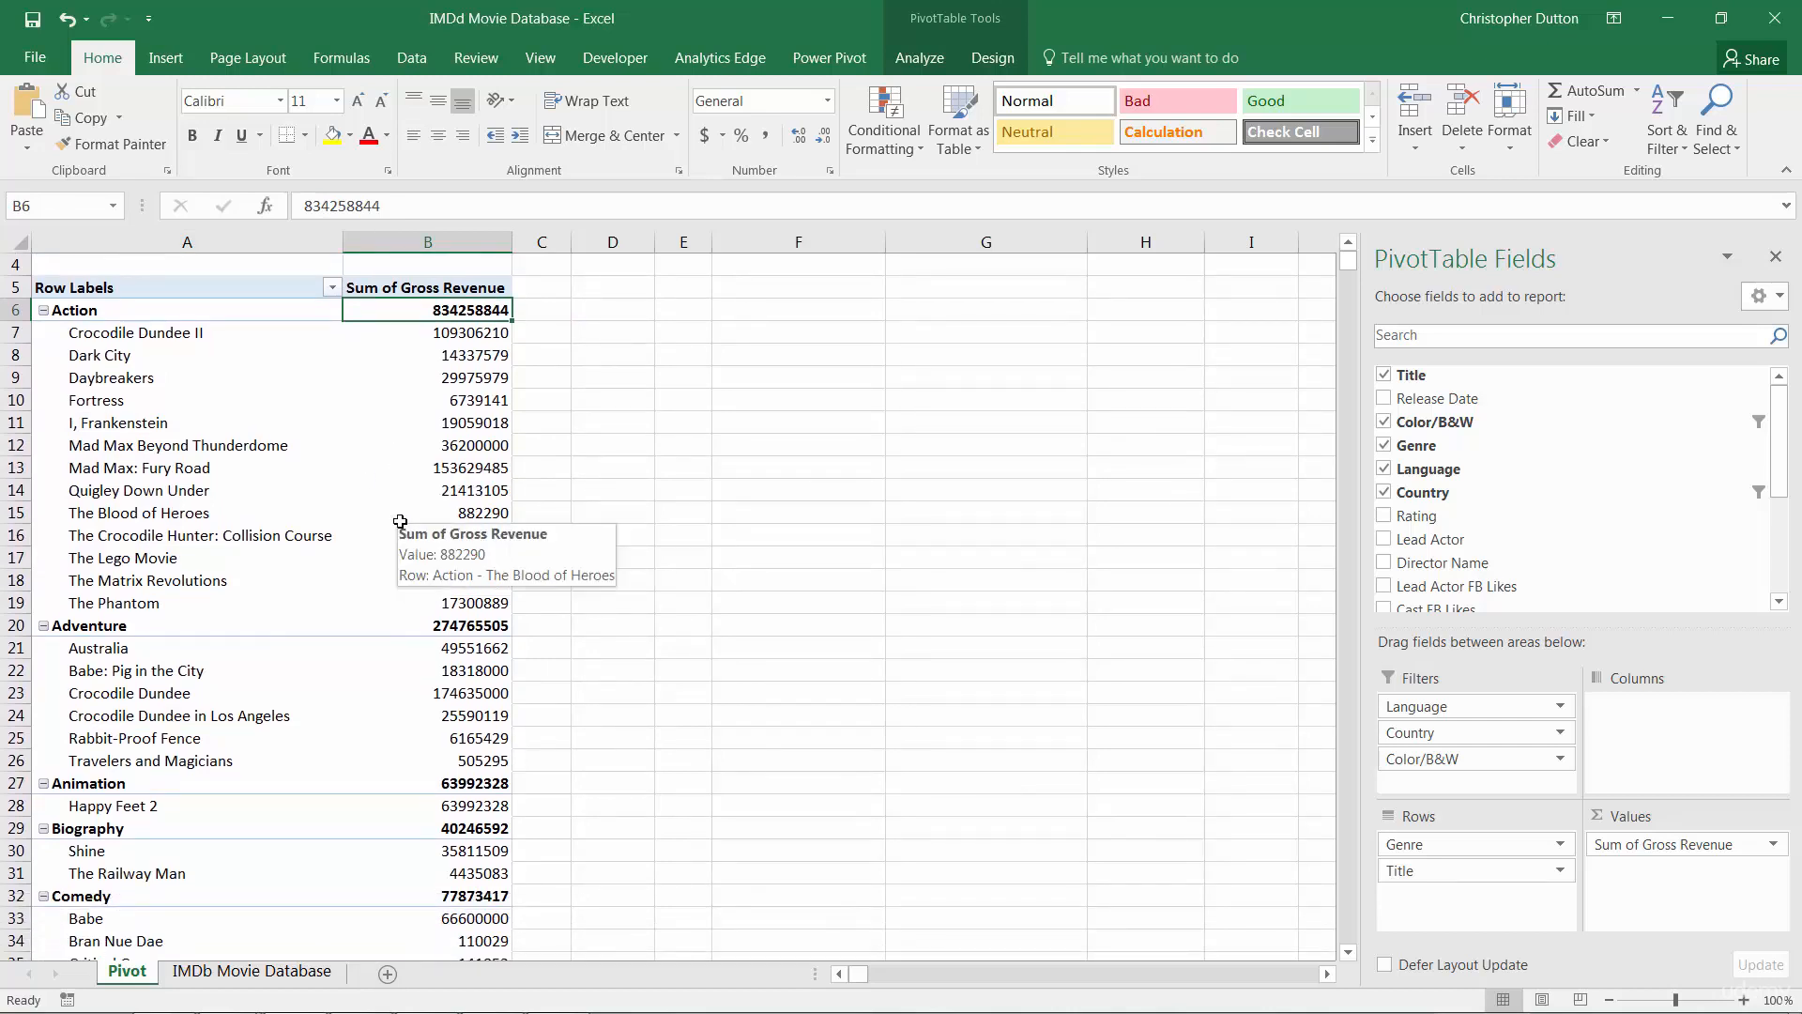
scroll(395, 507, down, 3)
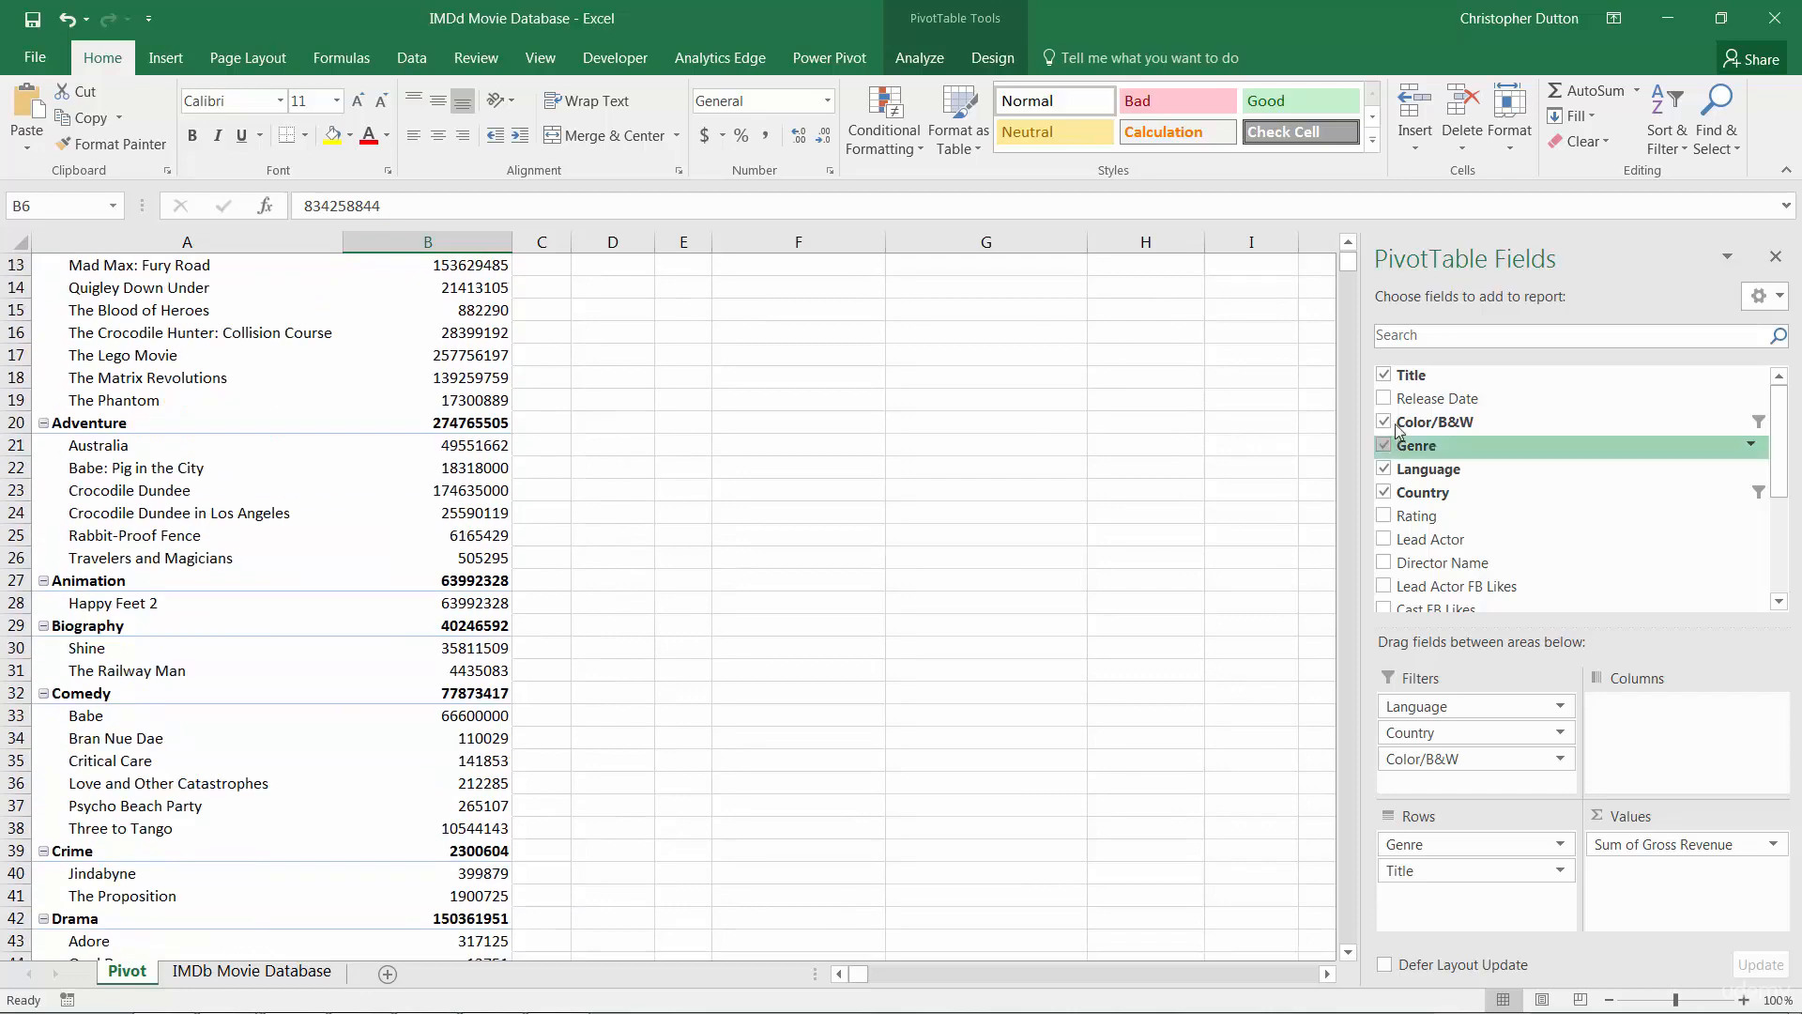
scroll(251, 515, down, 6)
scroll(253, 516, up, 7)
scroll(253, 516, up, 3)
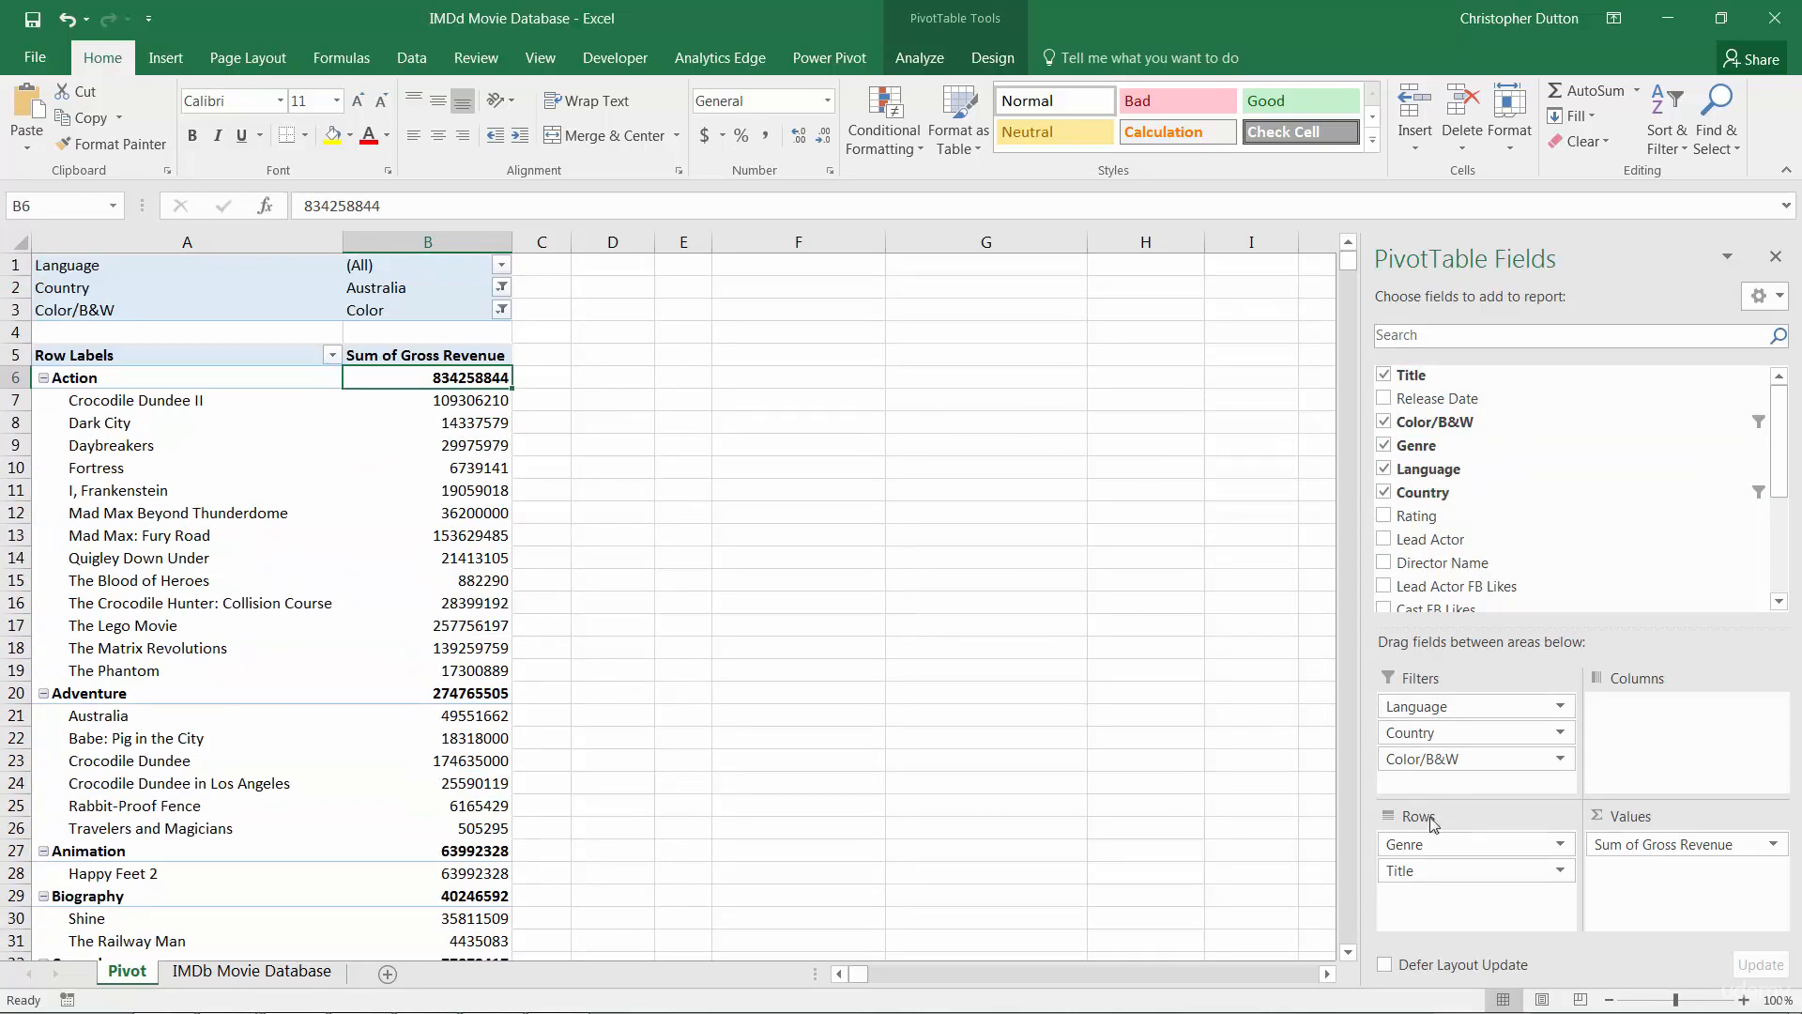
Step: Remove the Title field from the rows to summarize gross revenue by genre only
drag(1418, 870, 1536, 521)
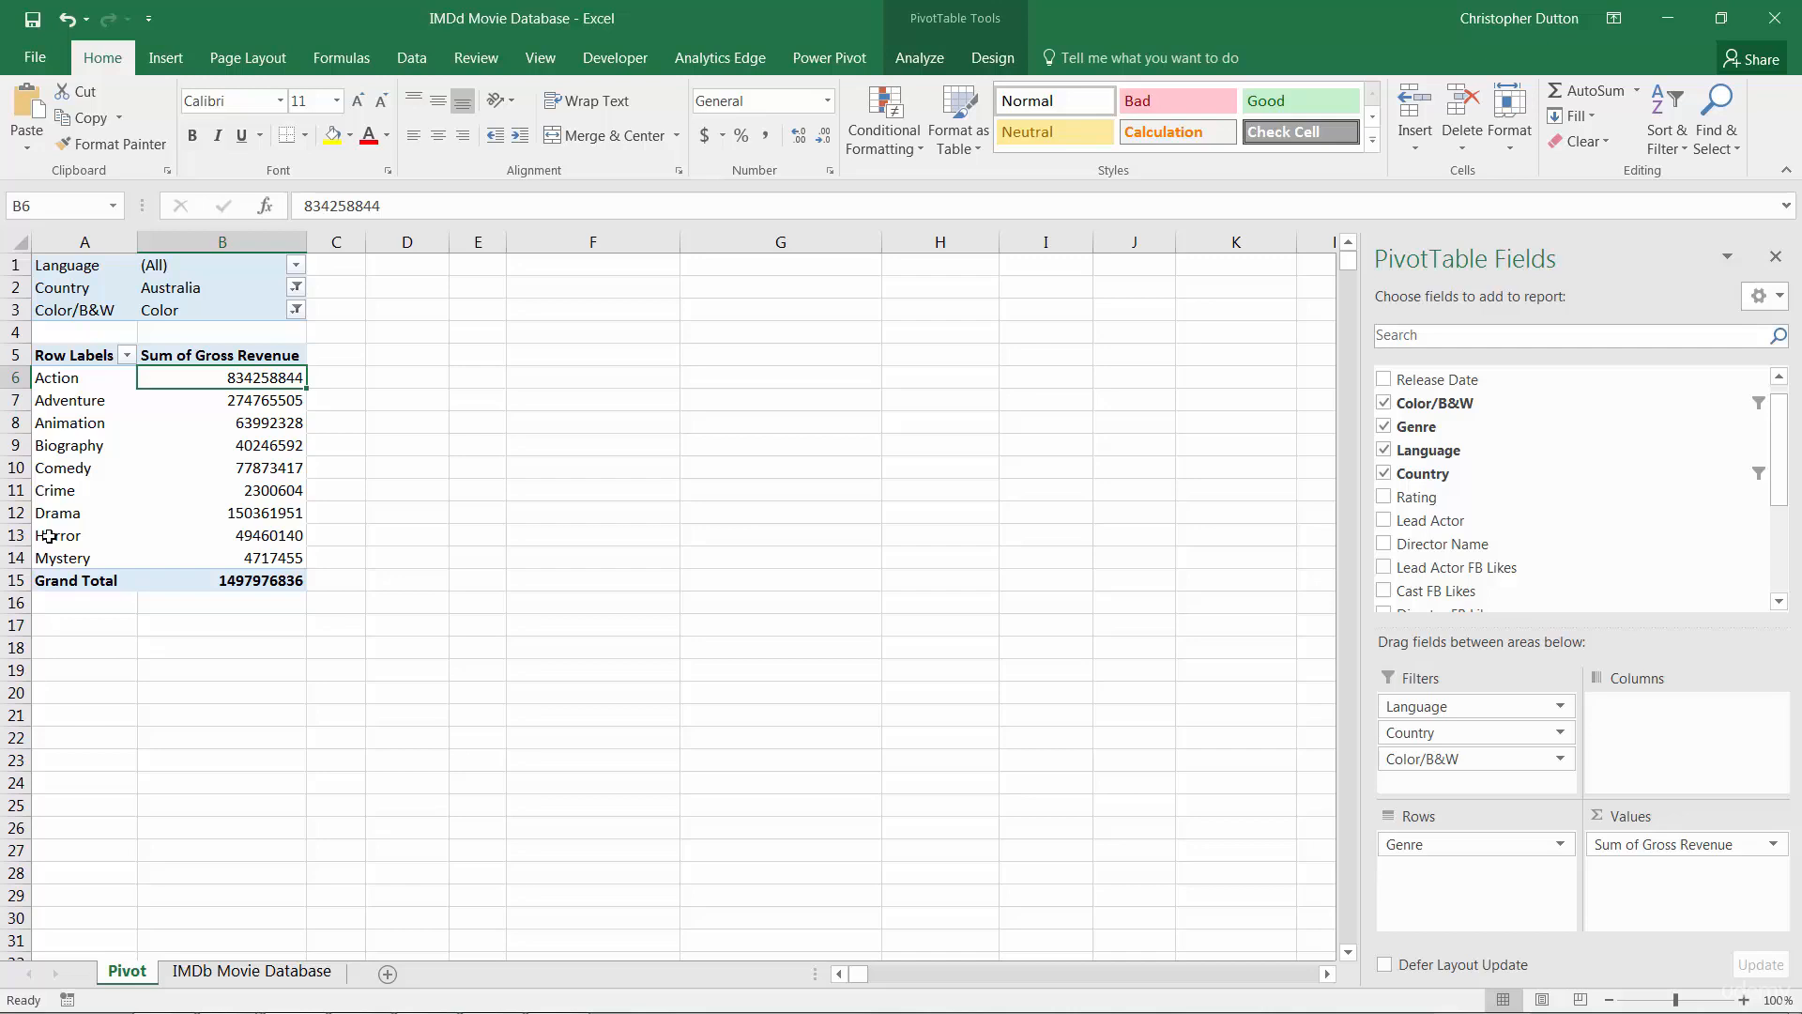
Step: Add the Budget field to the pivot table's values alongside Sum of Gross Revenue
scroll(1439, 564, down, 3)
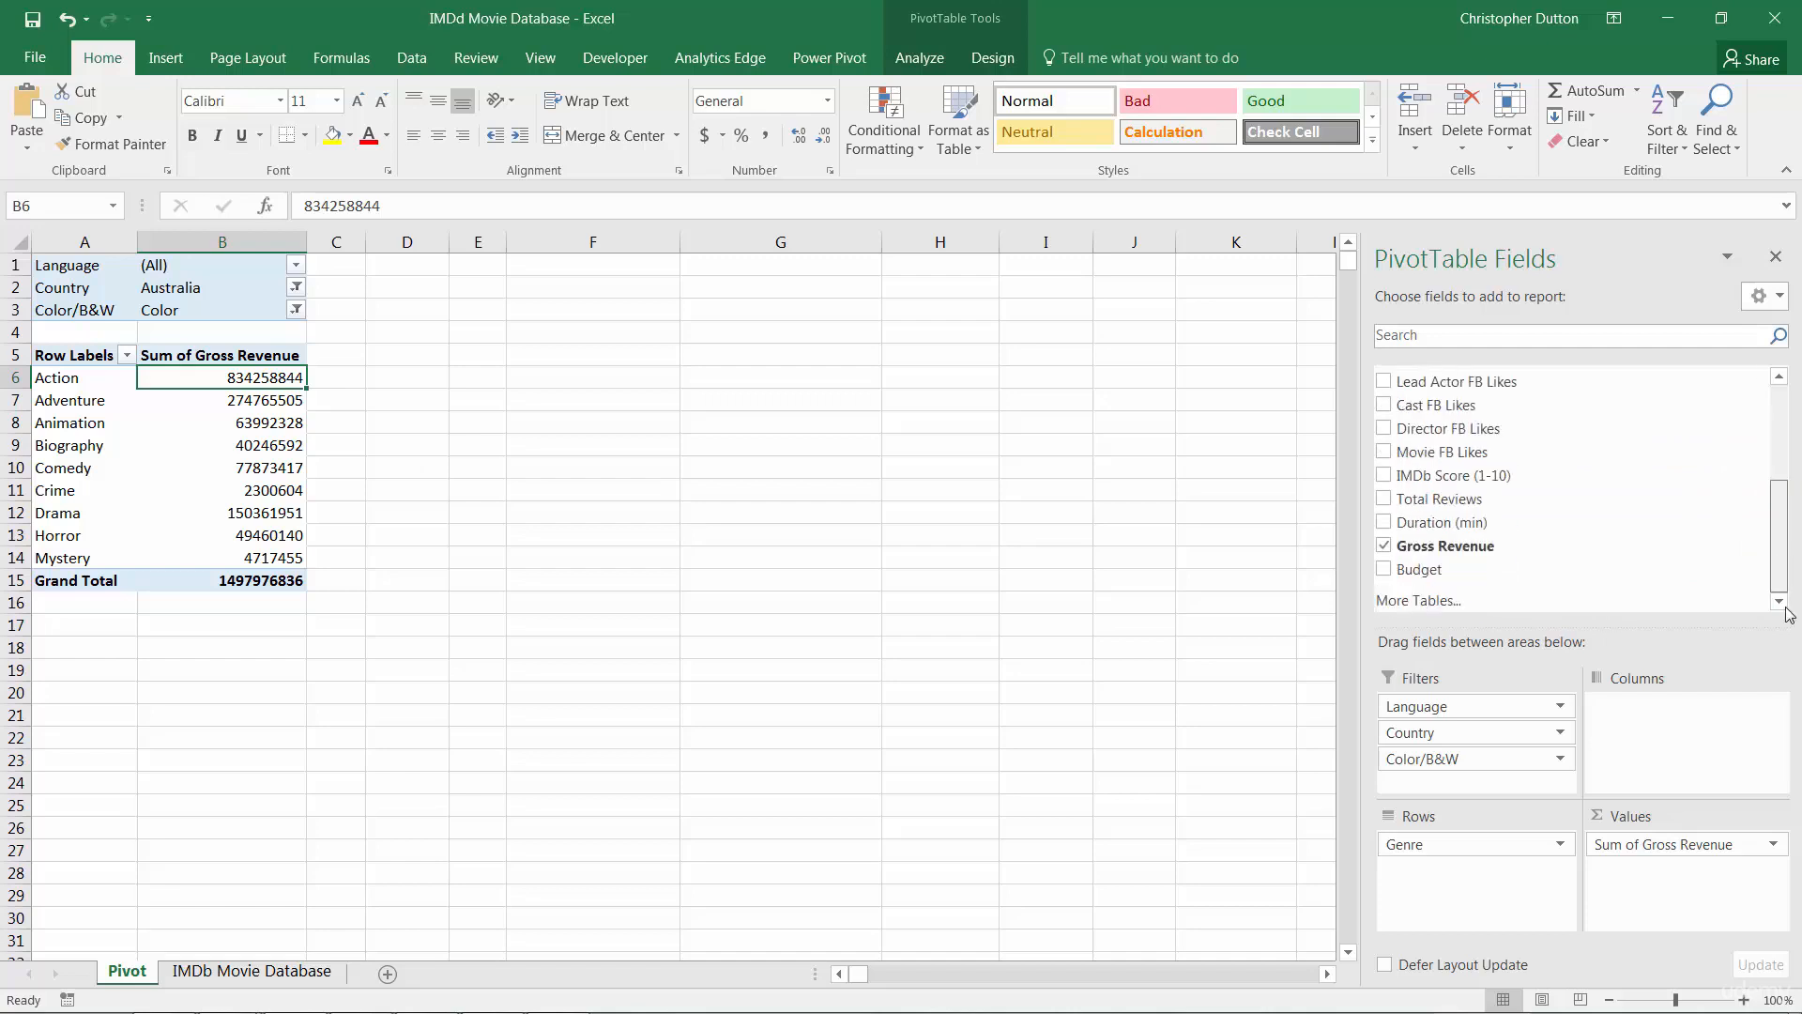
drag(1439, 568, 1643, 859)
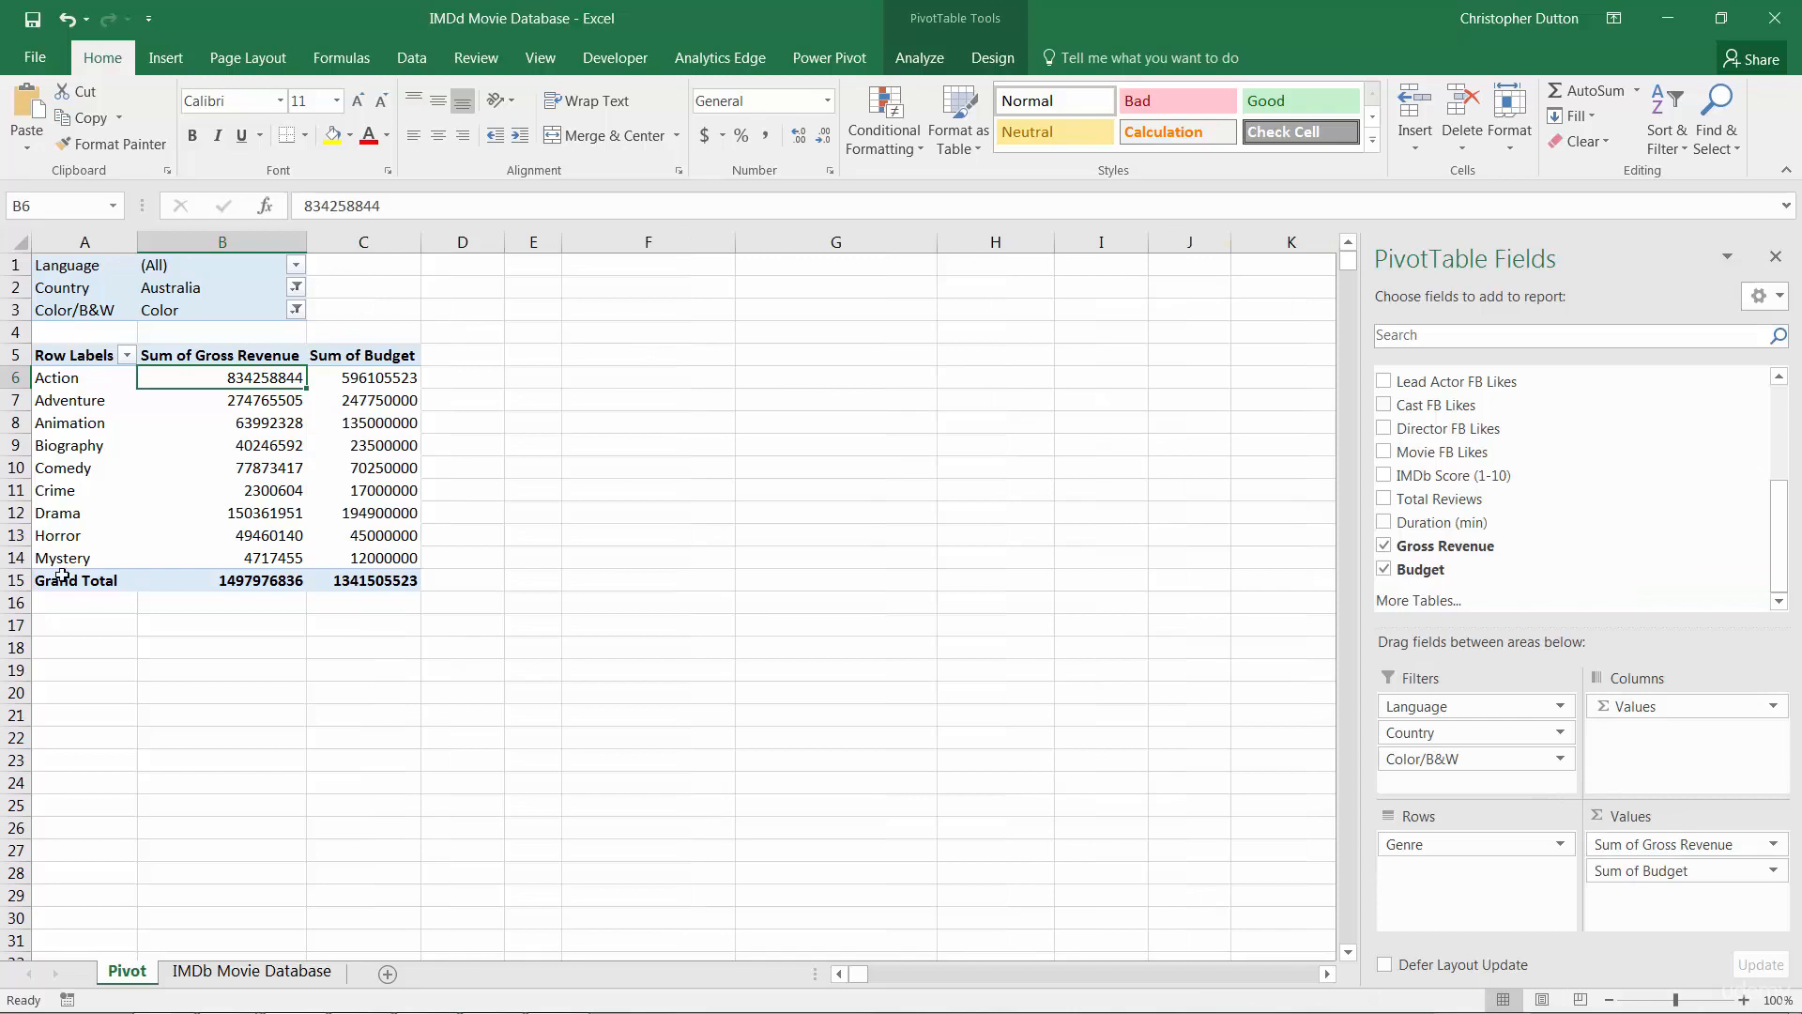
Step: Reset both the Country and Color/B&W report filters to (All)
click(295, 287)
click(64, 343)
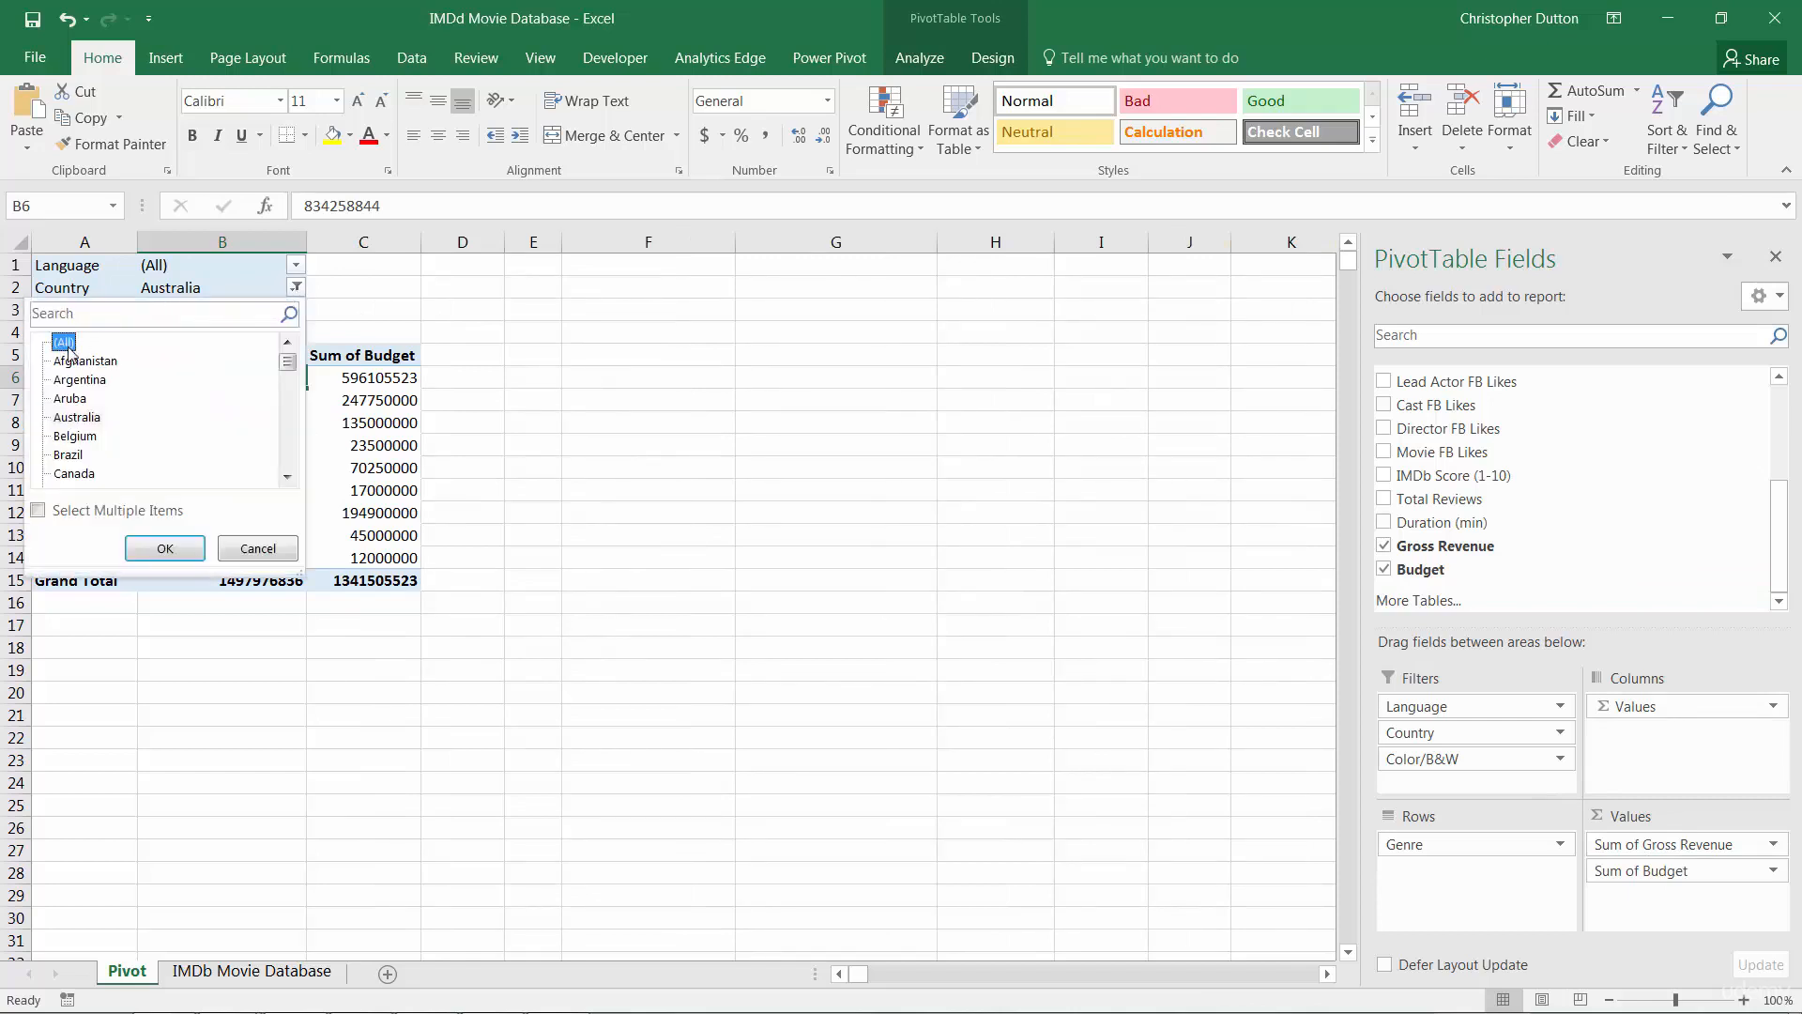
click(164, 549)
click(296, 310)
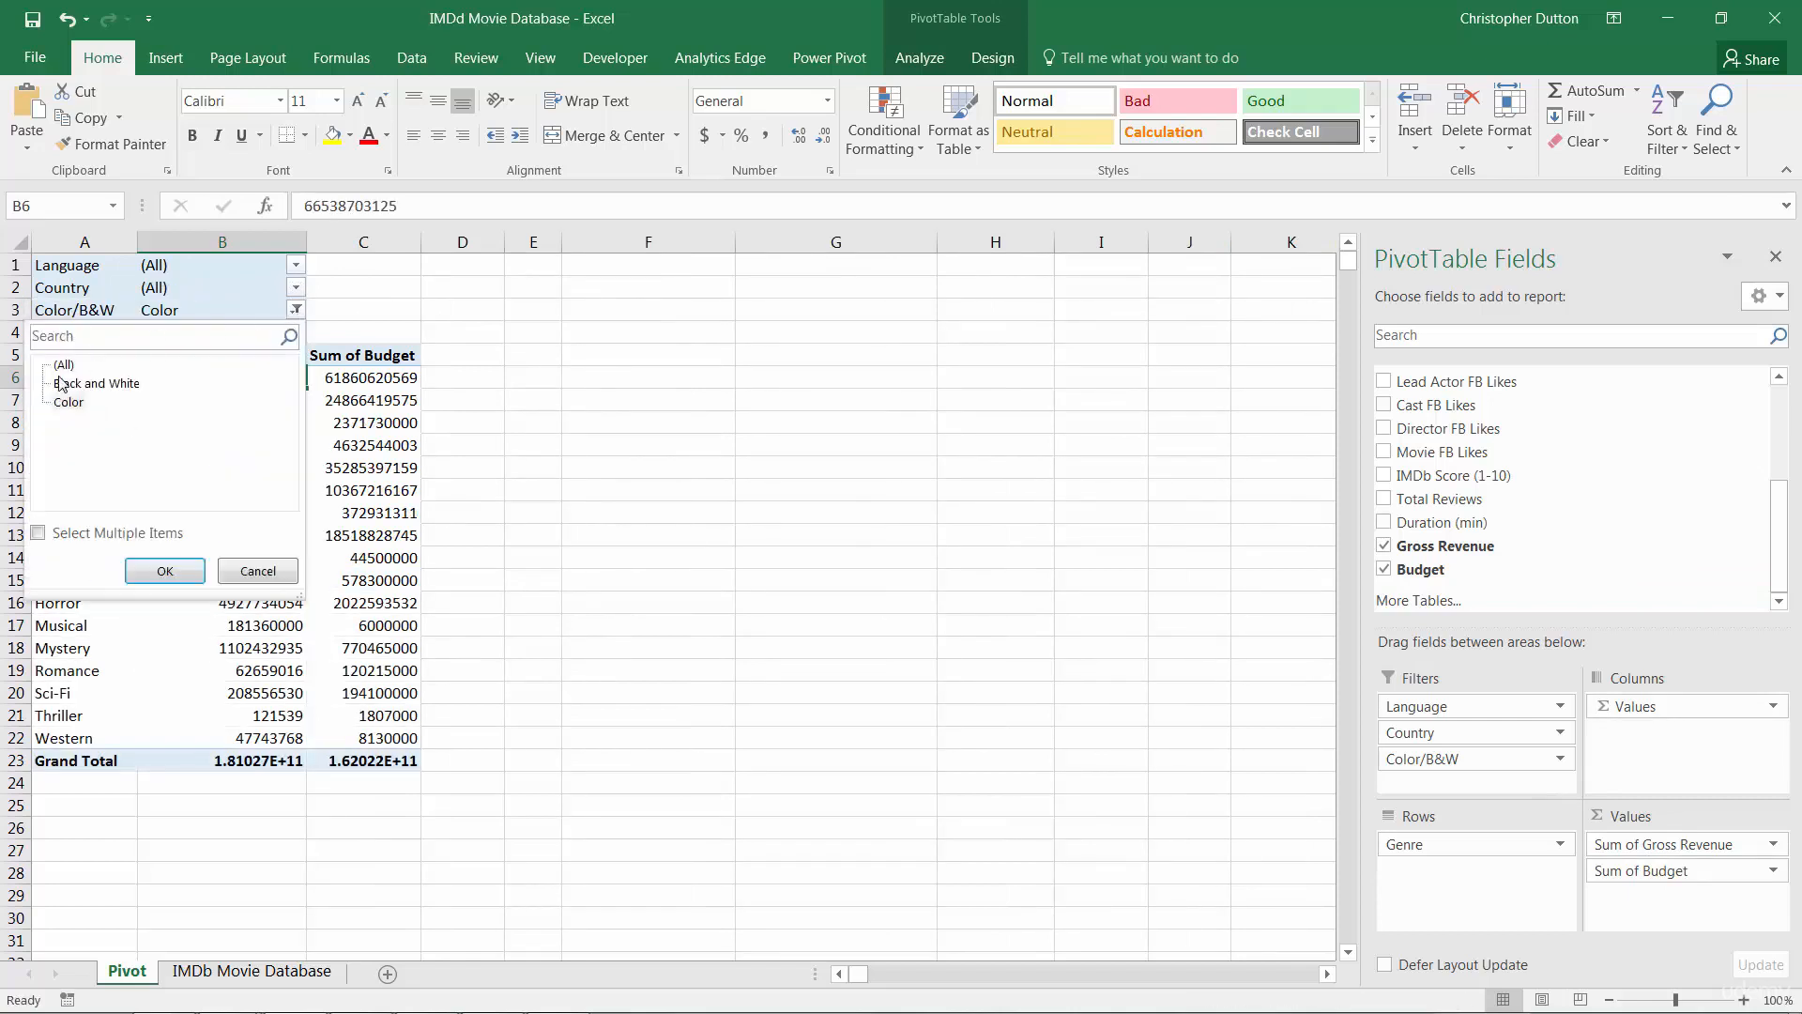
click(64, 365)
click(165, 571)
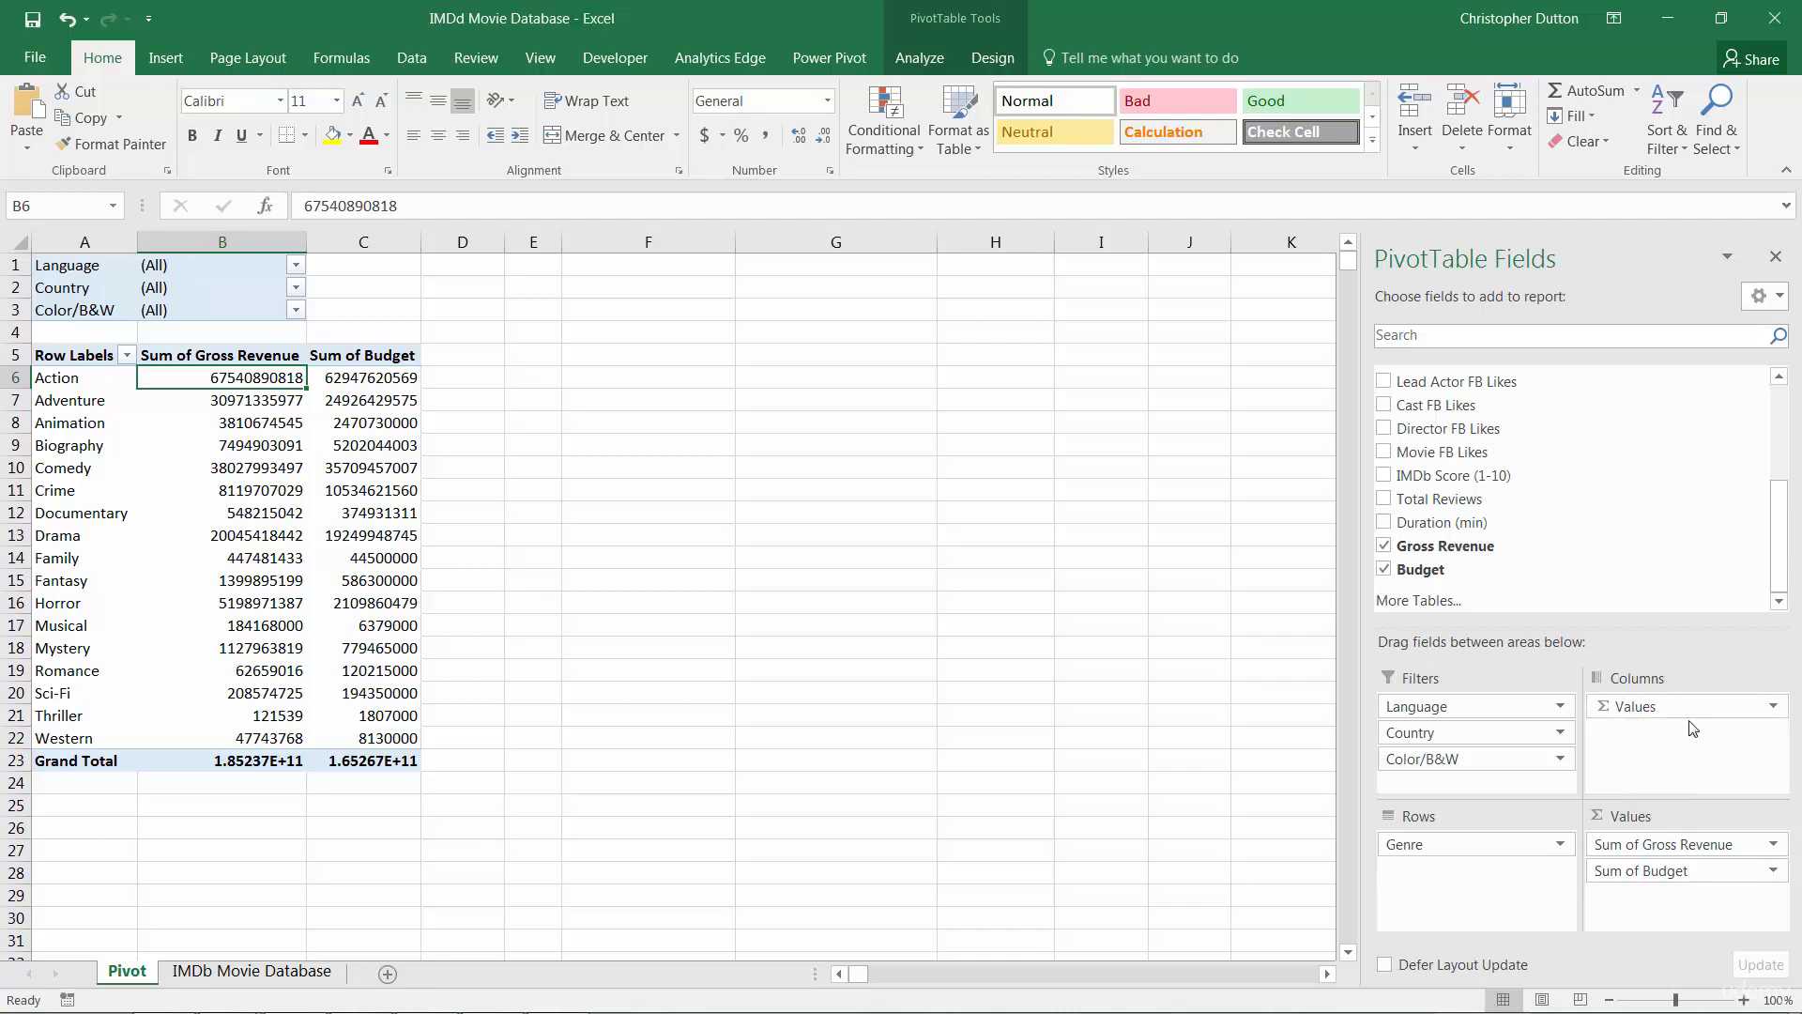
Step: Move the Σ Values item from the columns to the rows below Genre, and reorder it above Genre
mouse_move(1662, 708)
mouse_down()
mouse_move(1455, 887)
mouse_move(1655, 726)
mouse_up()
drag(1603, 702, 1482, 904)
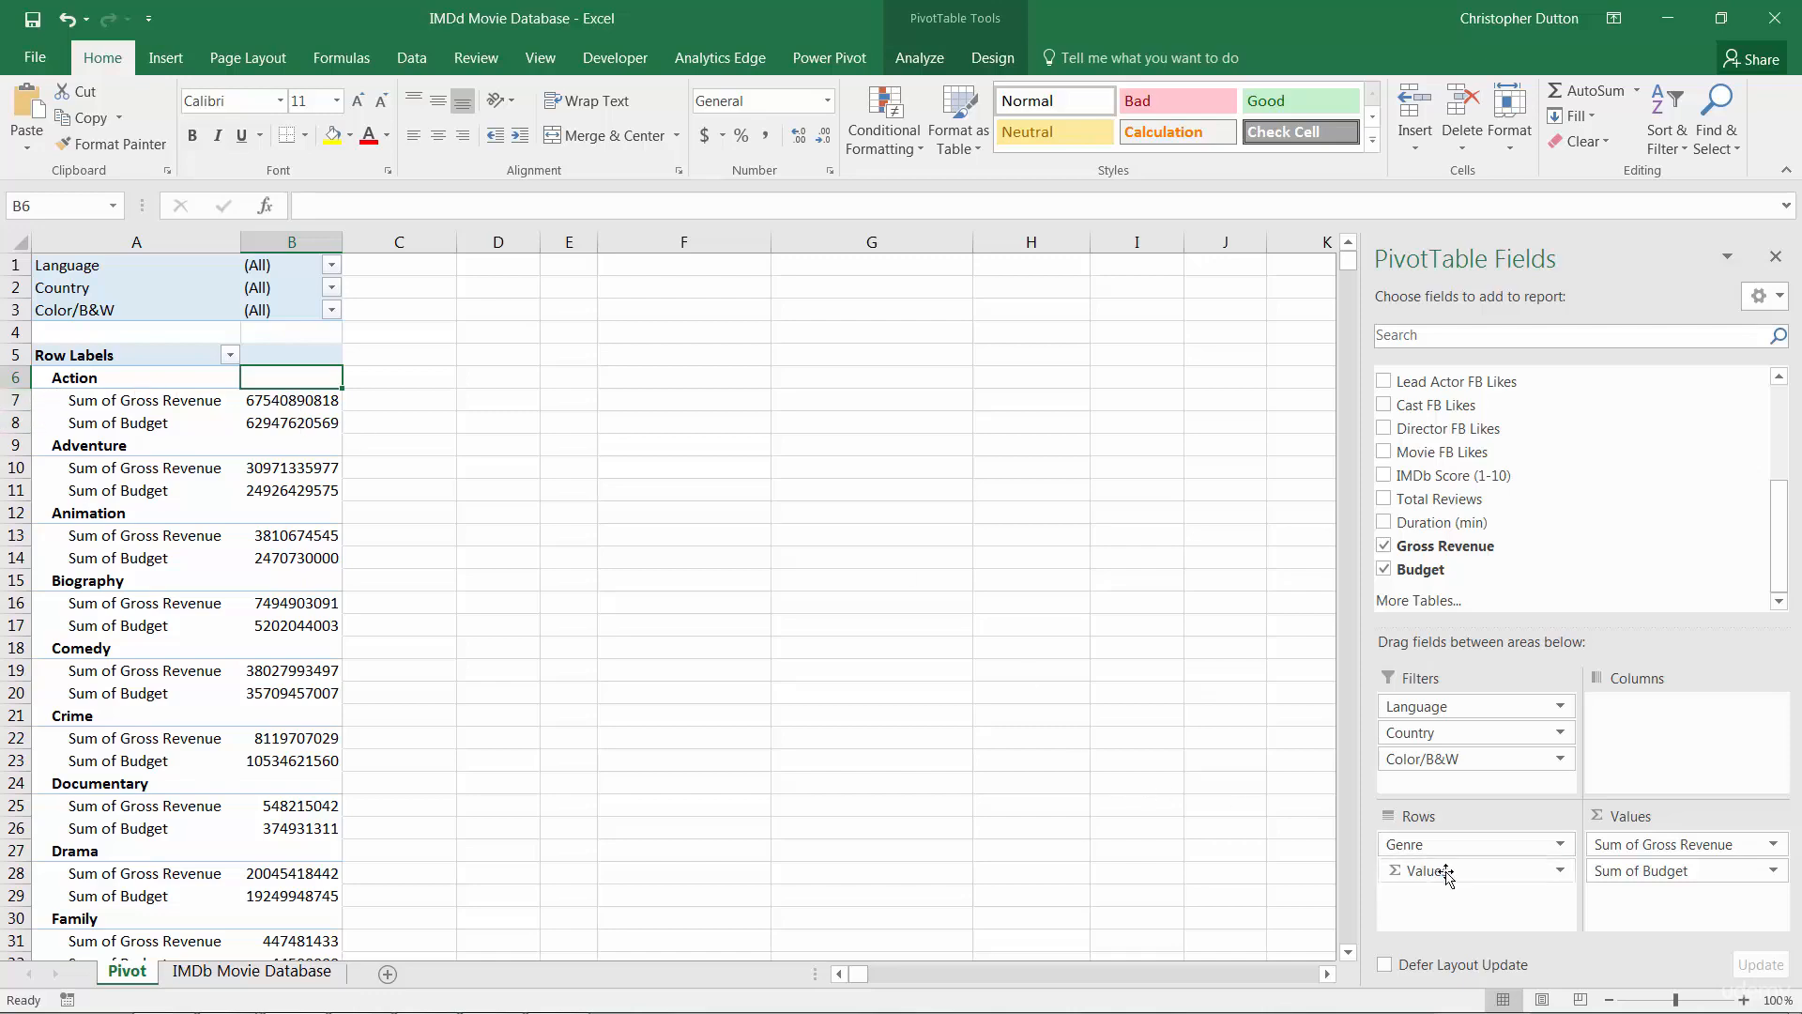
drag(1456, 870, 1476, 840)
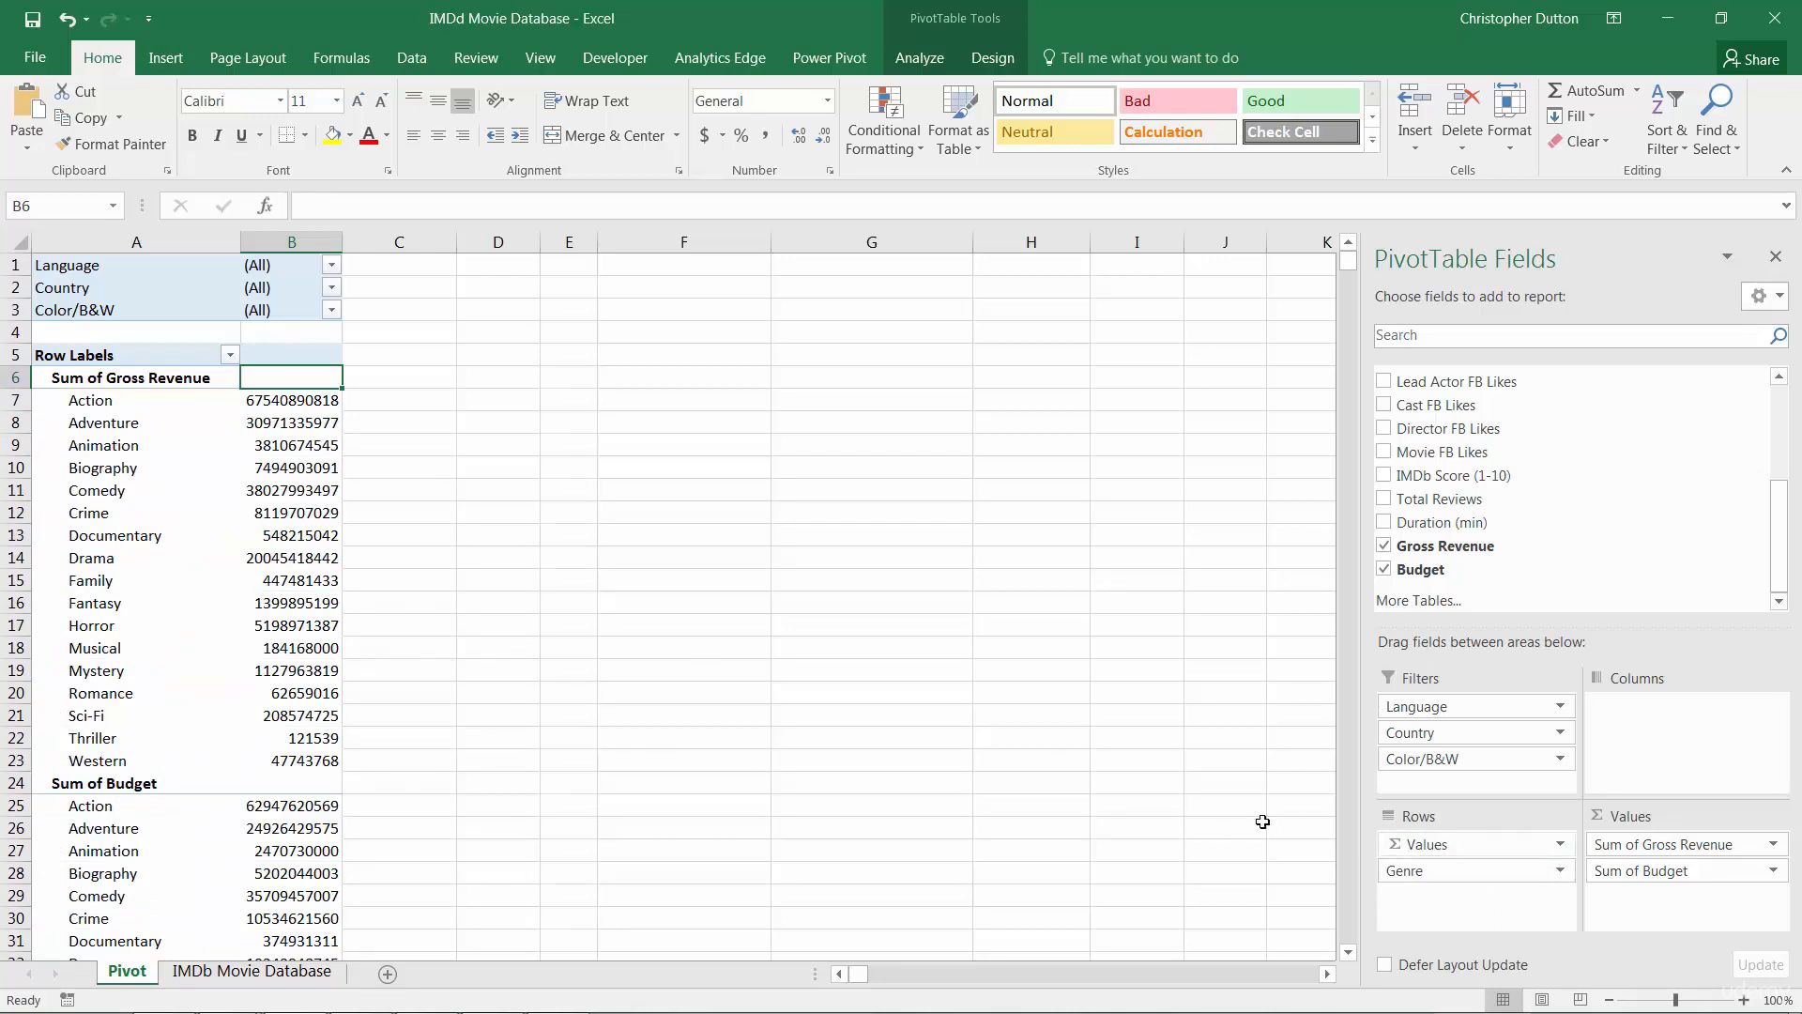
Step: Examine the genre breakdown under Sum of Gross Revenue and the one under Sum of Budget by selecting each block
click(83, 375)
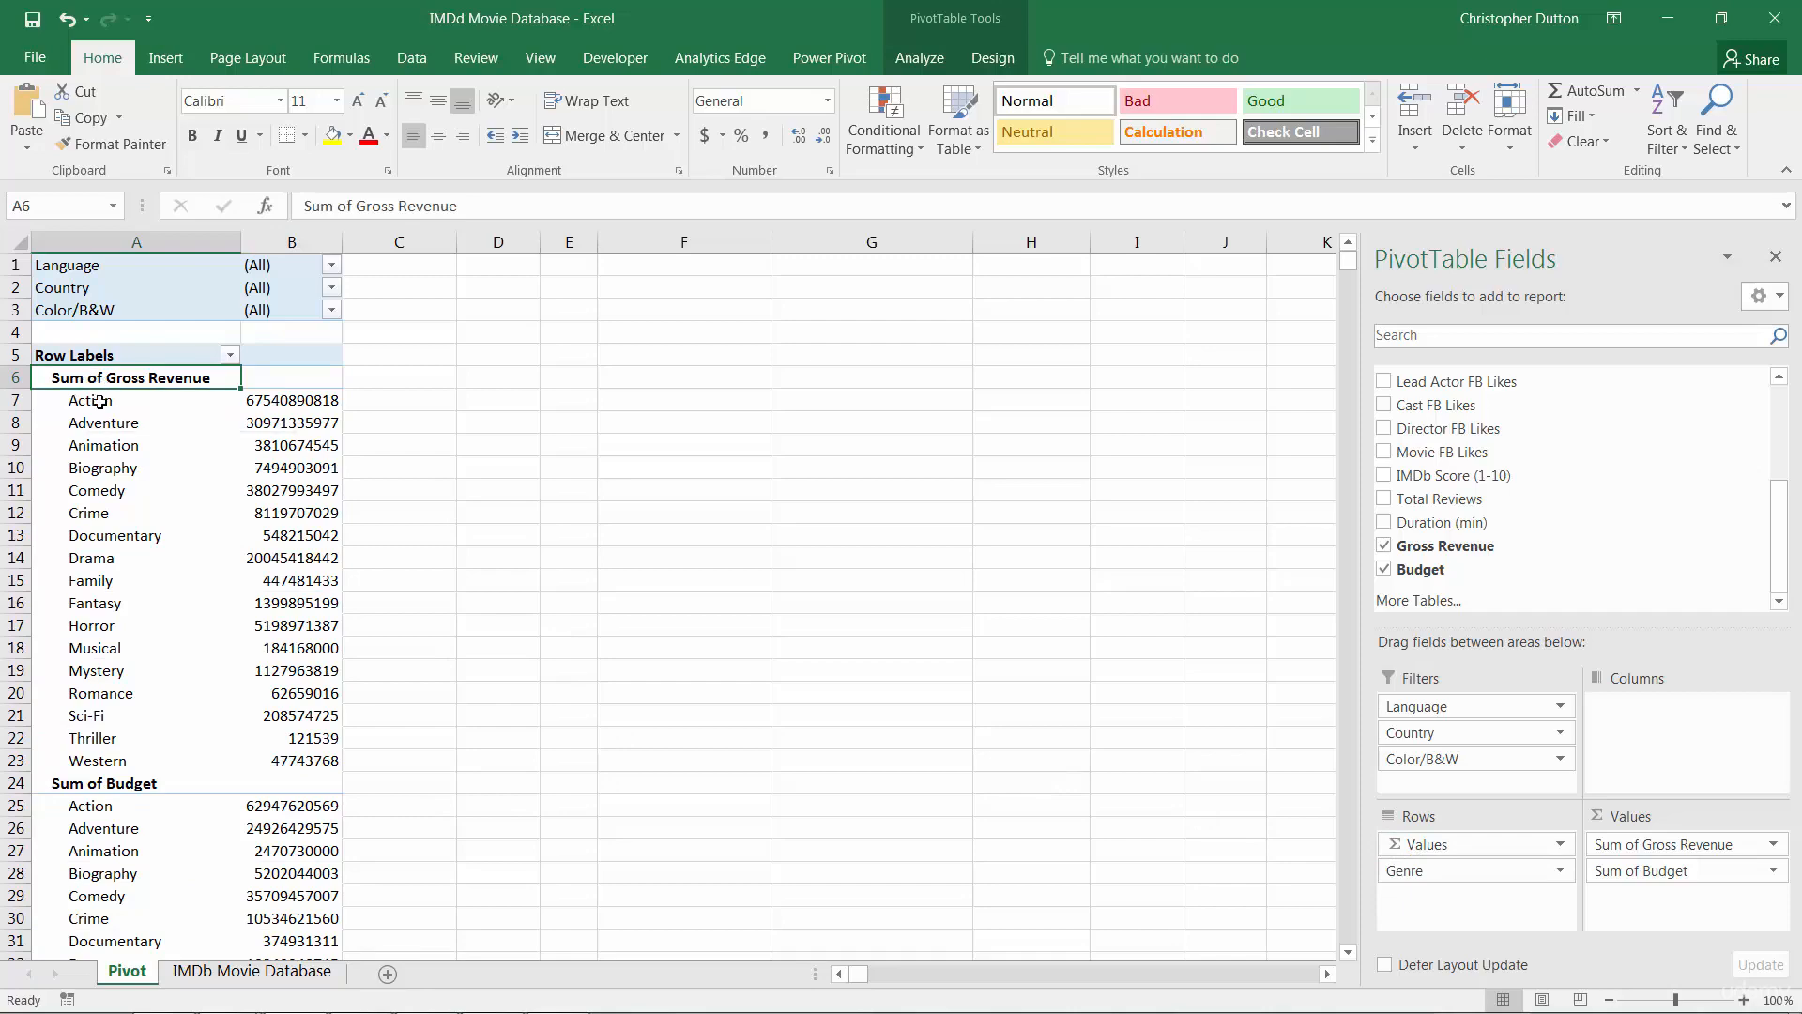
drag(88, 400, 310, 761)
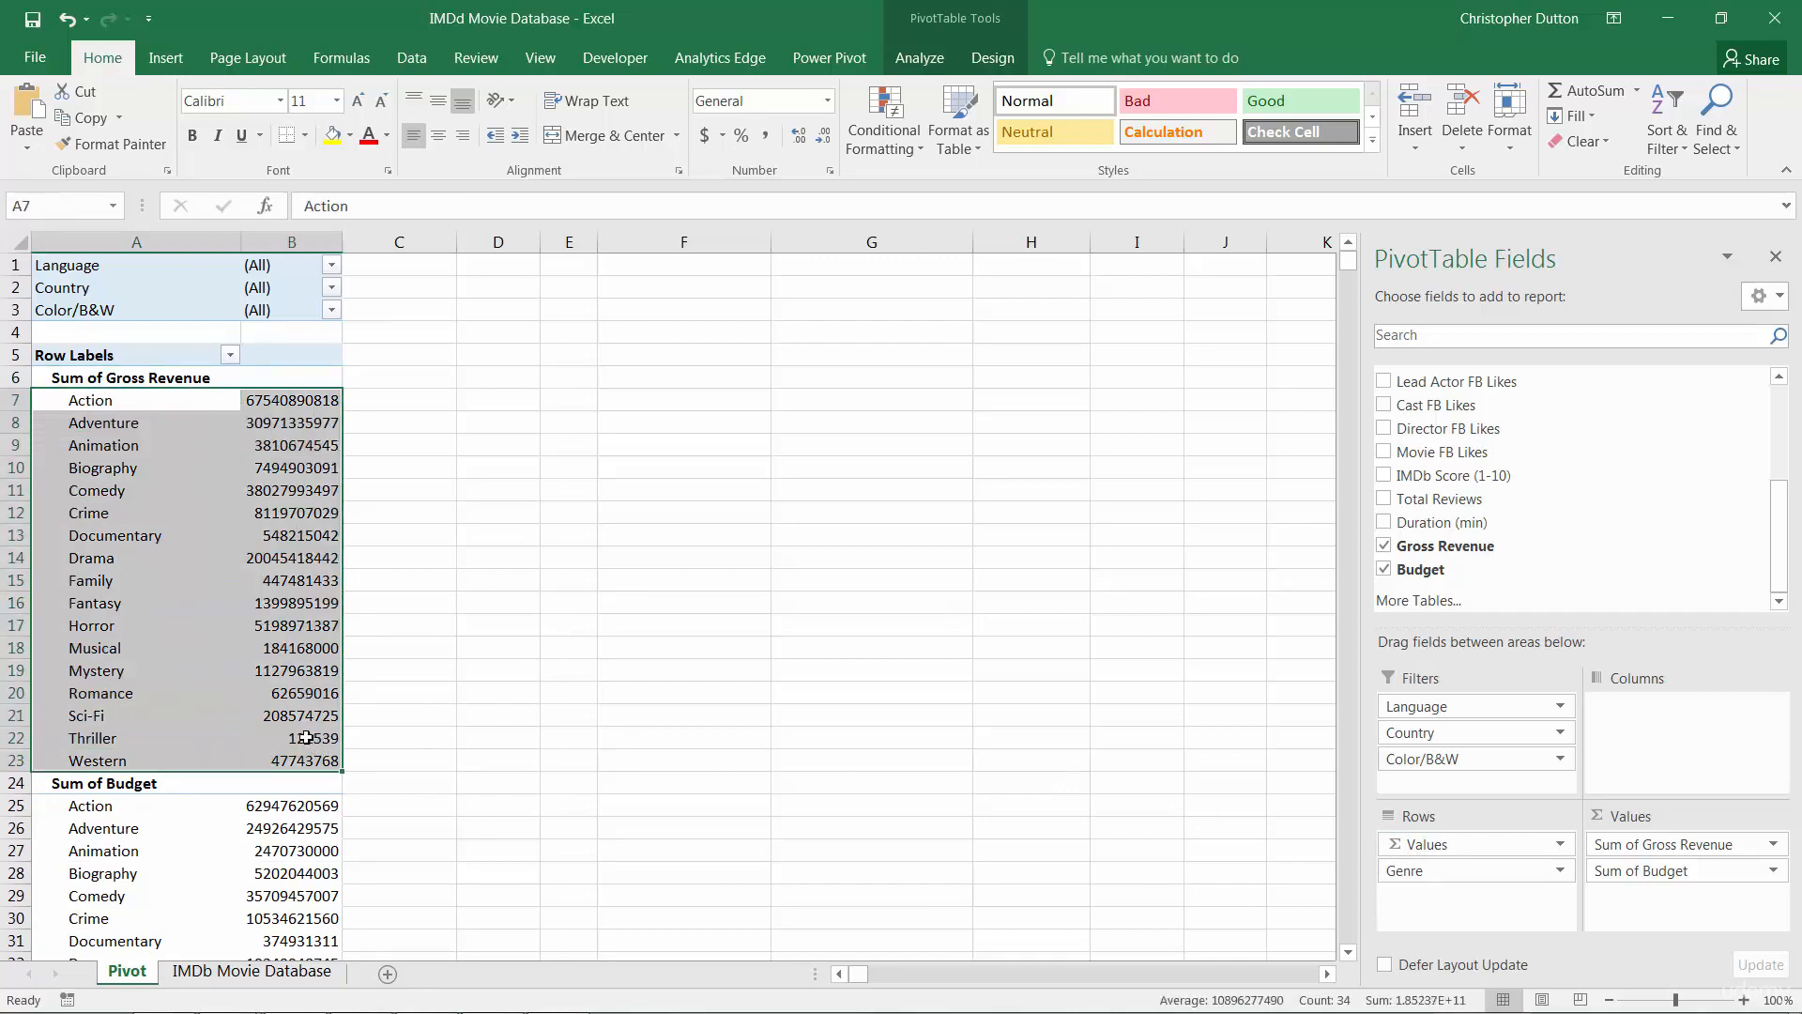
scroll(107, 580, down, 3)
click(107, 580)
drag(89, 602, 310, 873)
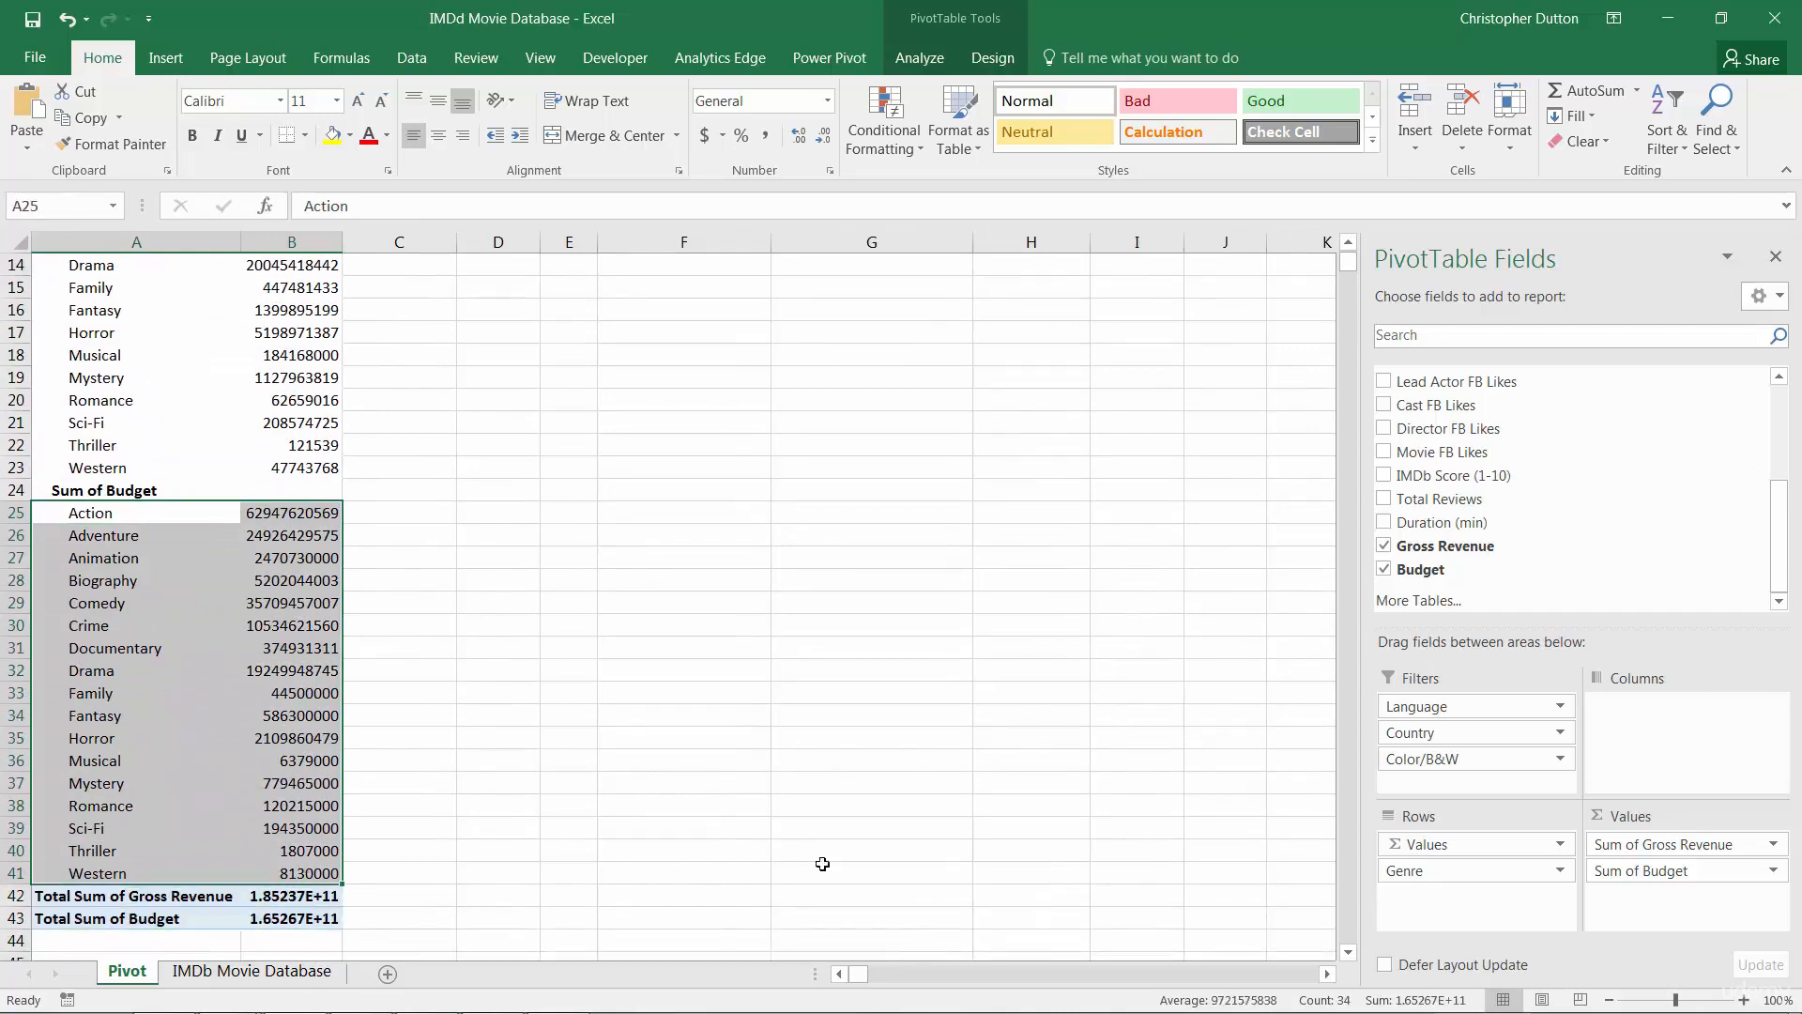
Step: Move the Σ Values item from the rows back to the columns
drag(1432, 842, 1643, 720)
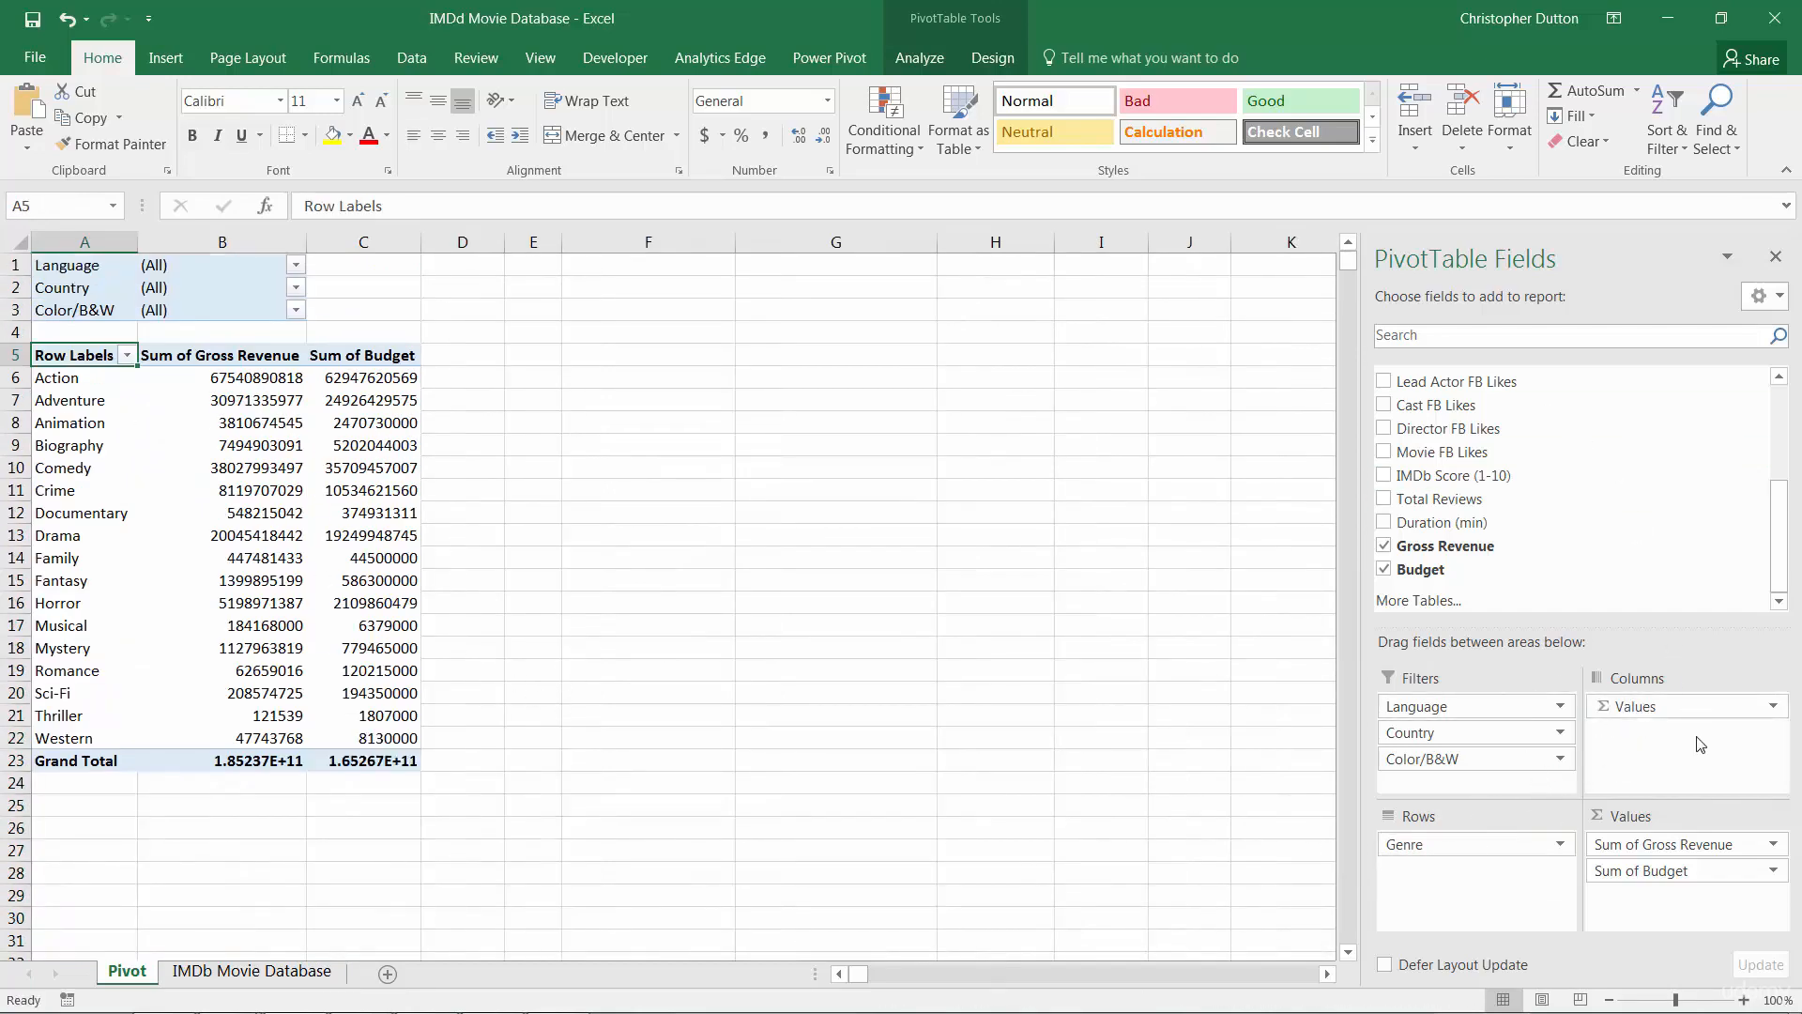